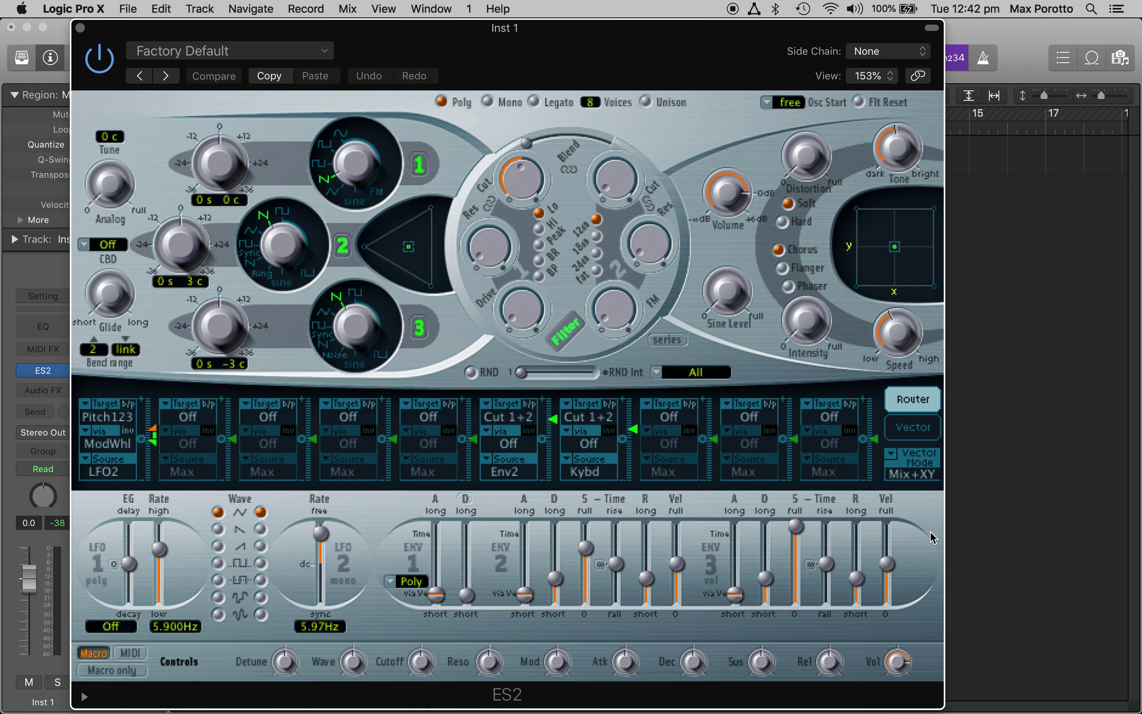
Step: Scale the ES2 plug-in window down to 137% and reposition it over the project
drag(941, 704, 849, 642)
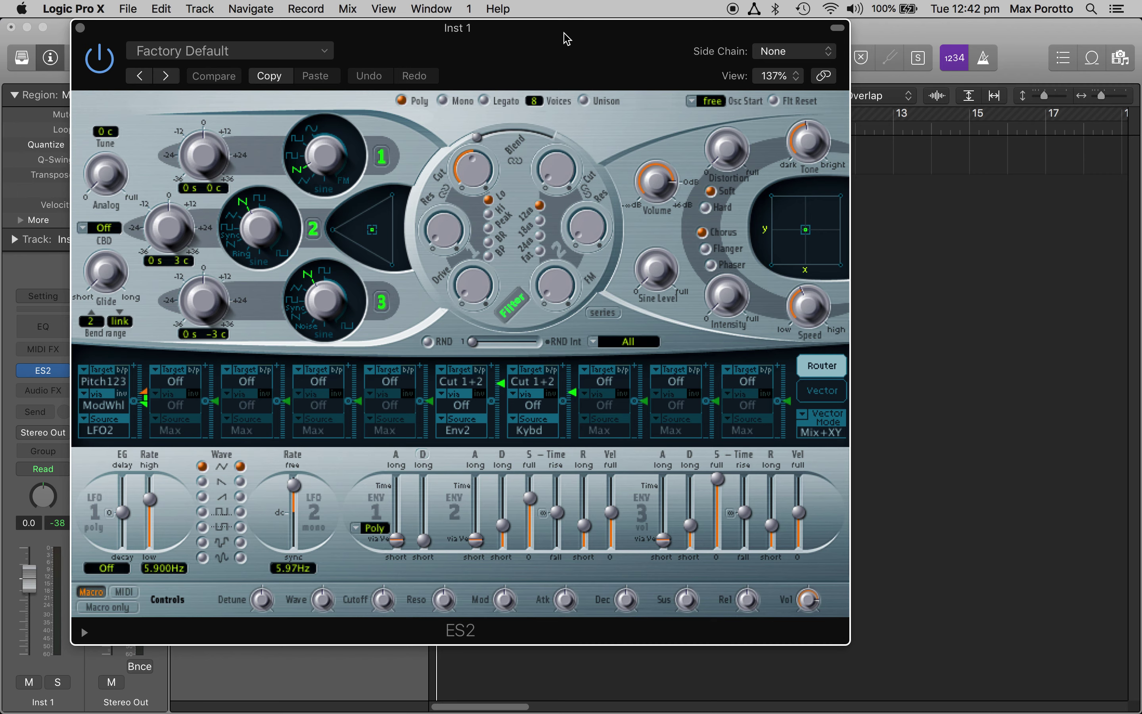
drag(566, 70, 608, 70)
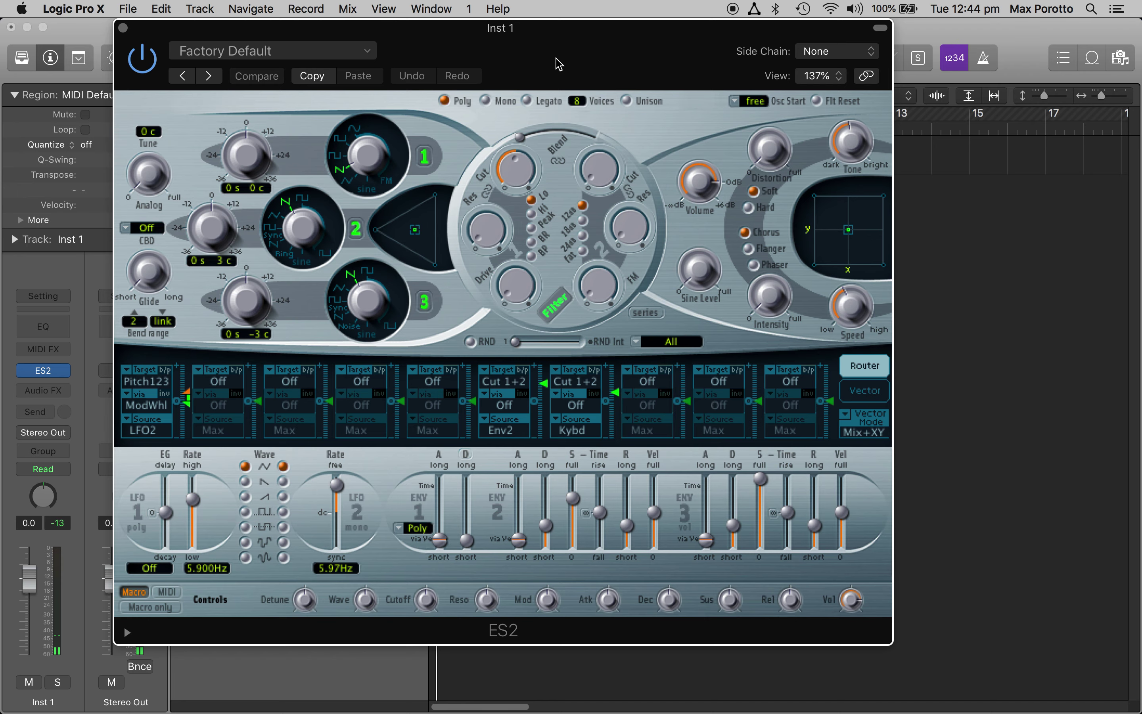
drag(558, 63, 601, 66)
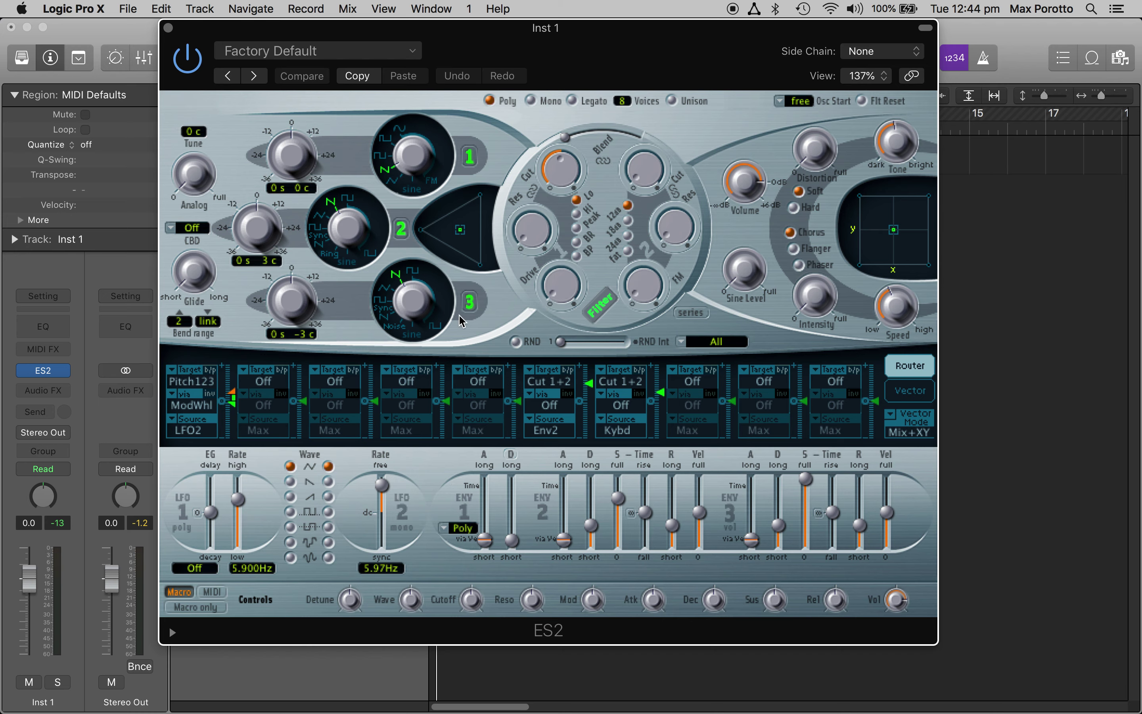
Step: Switch off oscillators 3, 2 and 1, and turn only oscillator 1 back on
click(470, 312)
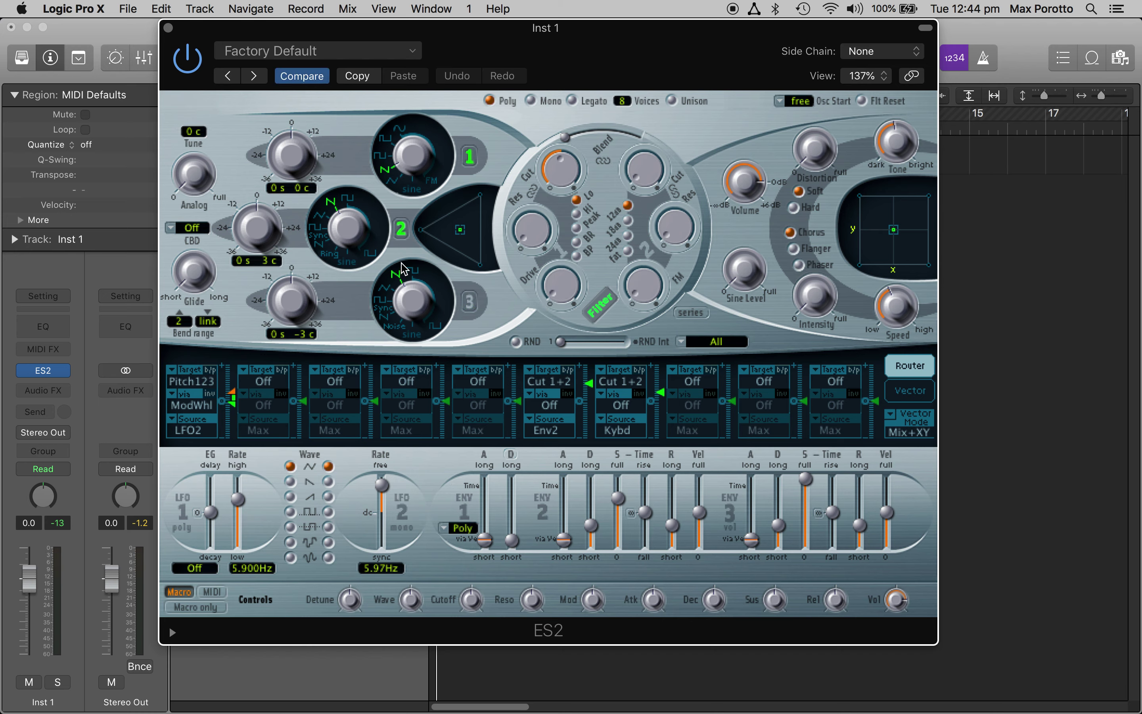
click(400, 231)
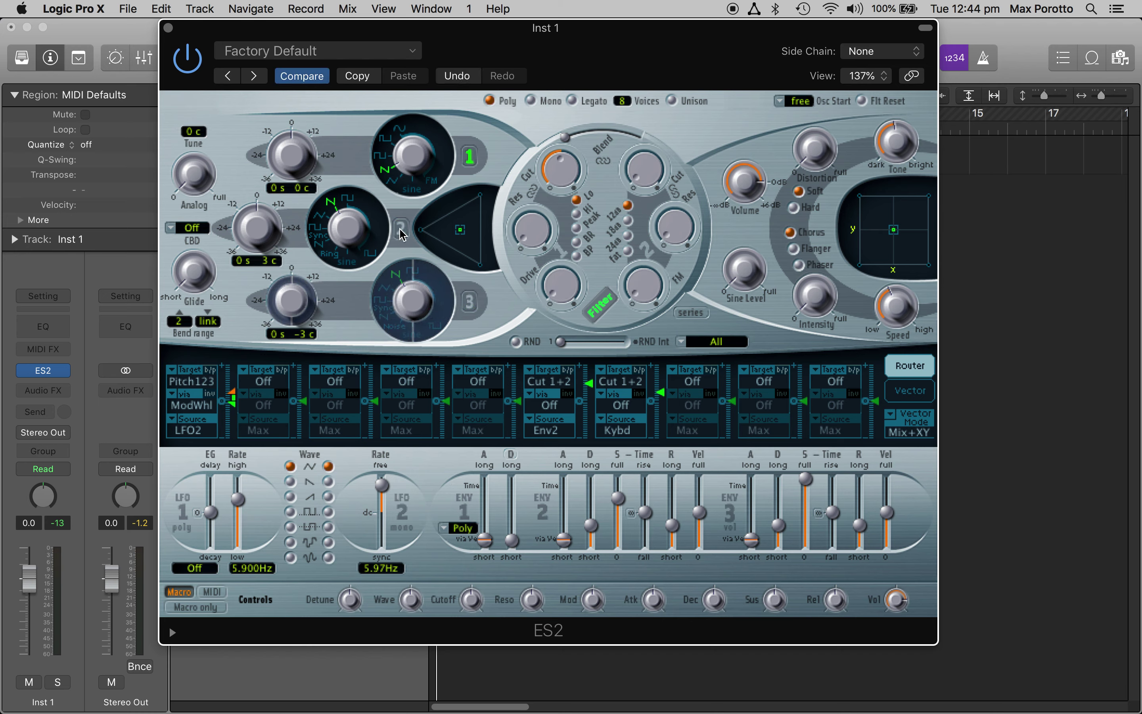
click(471, 156)
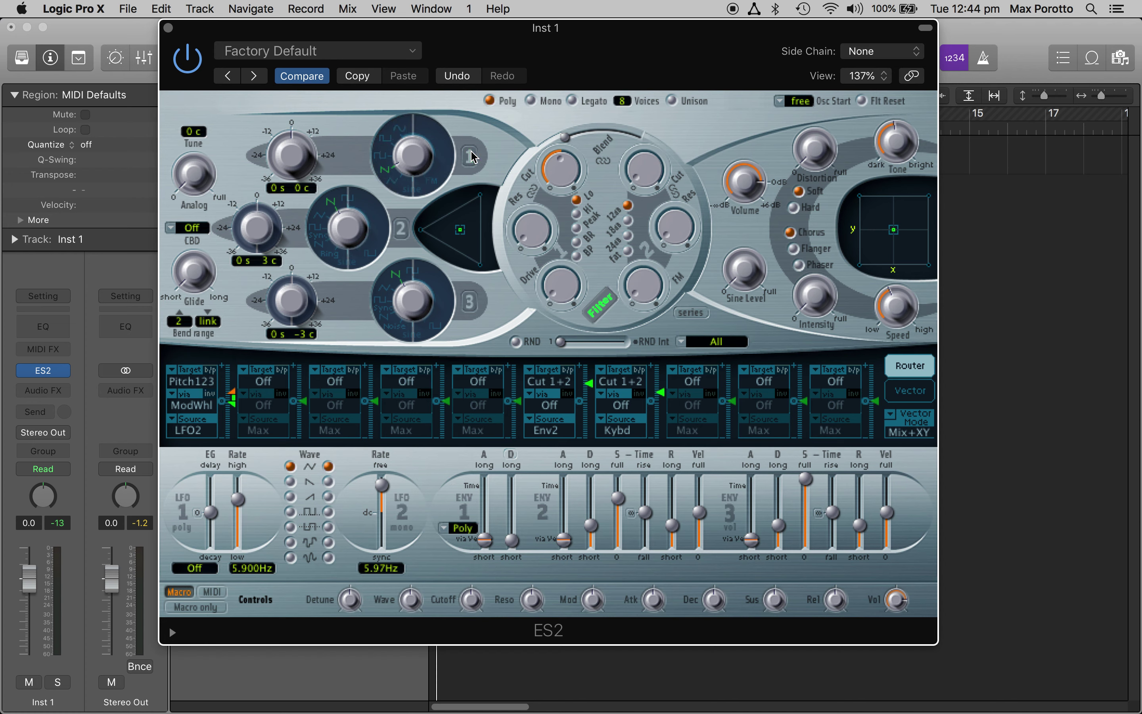
click(469, 162)
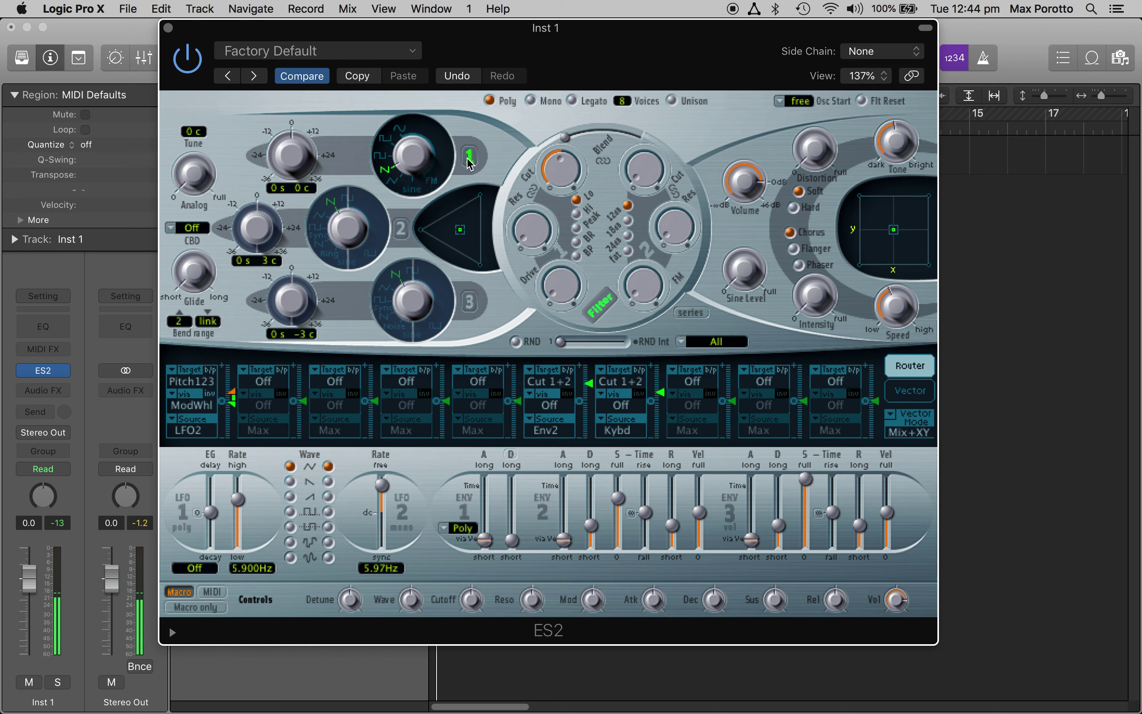
Step: Audition different oscillator 1 waveforms, including FM and the square waves, and return it to the sawtooth
click(400, 129)
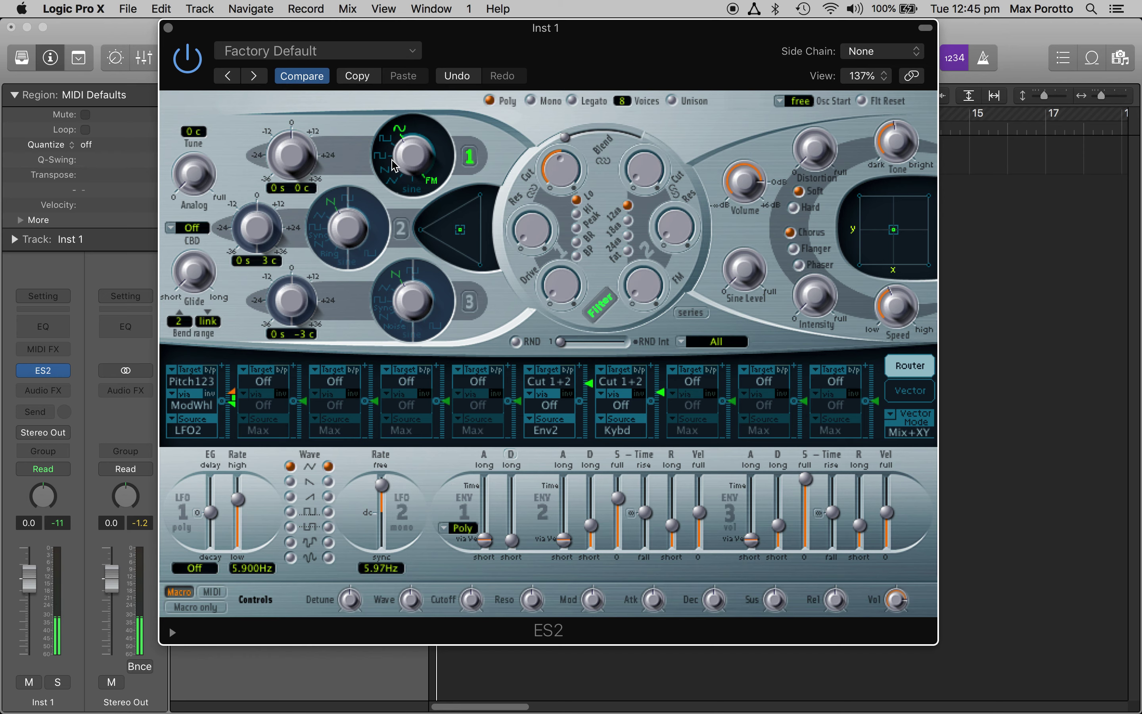
click(386, 138)
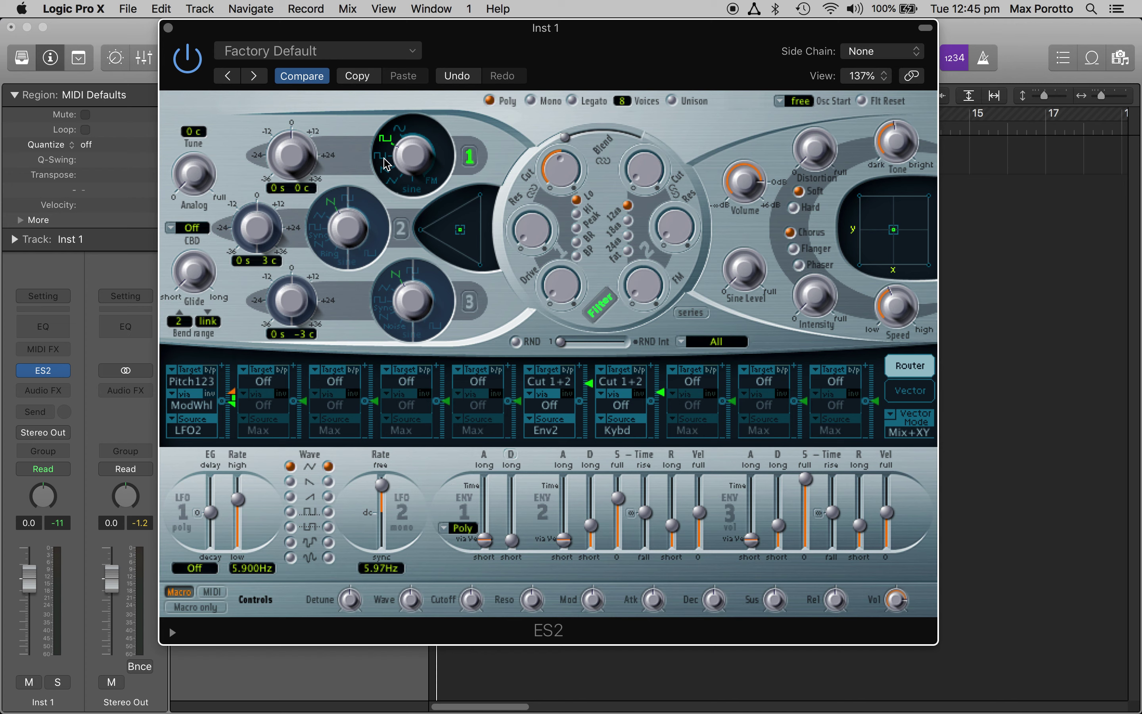
click(382, 155)
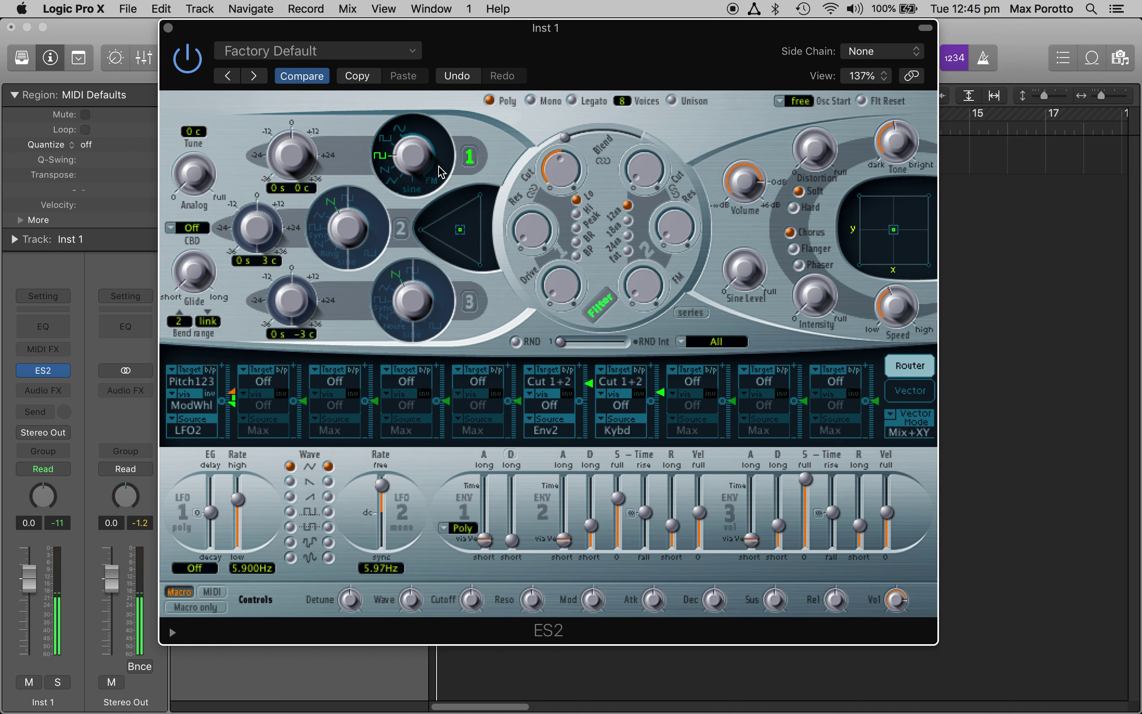
click(400, 130)
click(383, 157)
click(388, 170)
click(397, 183)
click(391, 181)
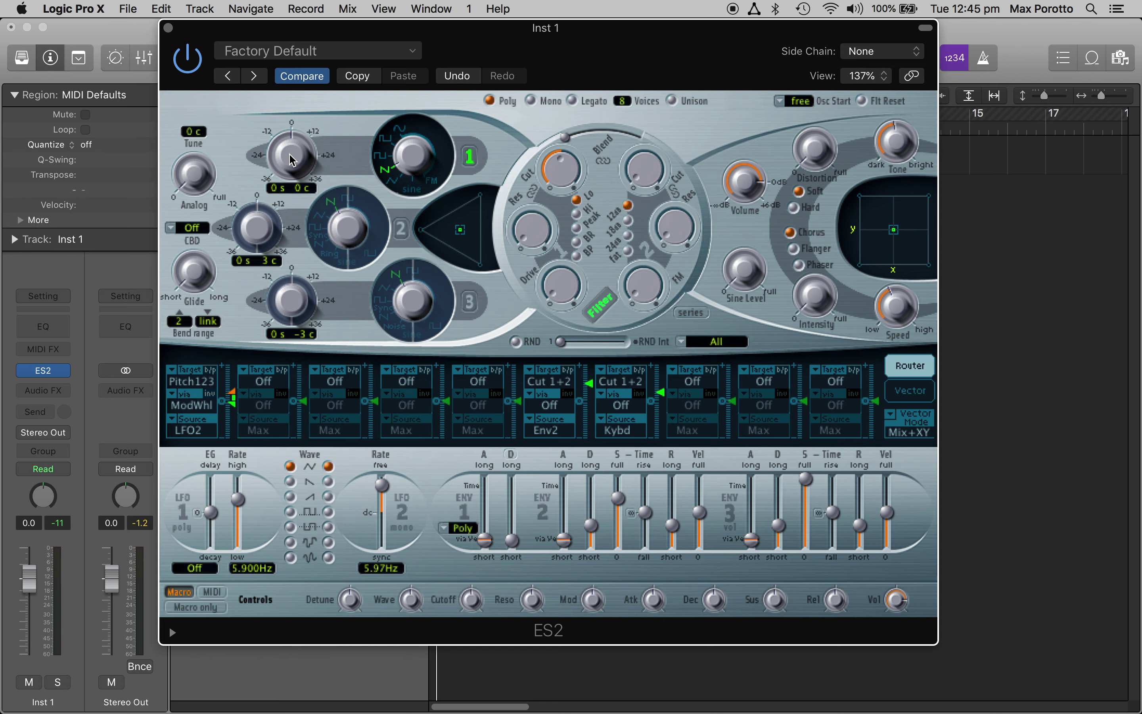
Step: Try transposing oscillator 1 to 12, 24, -12 and 7 semitones, and return it to 0 semitones
mouse_move(292, 163)
mouse_down()
mouse_move(284, 140)
mouse_move(291, 199)
mouse_move(294, 166)
mouse_up()
click(289, 161)
drag(289, 161, 283, 131)
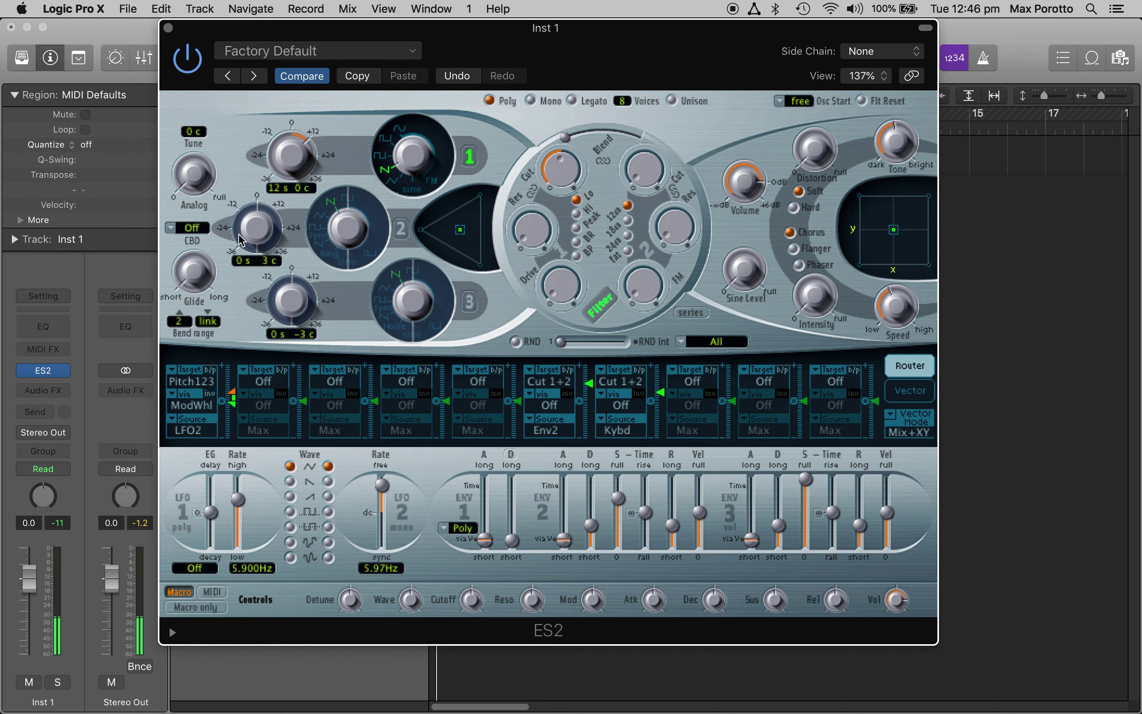
drag(276, 170, 261, 131)
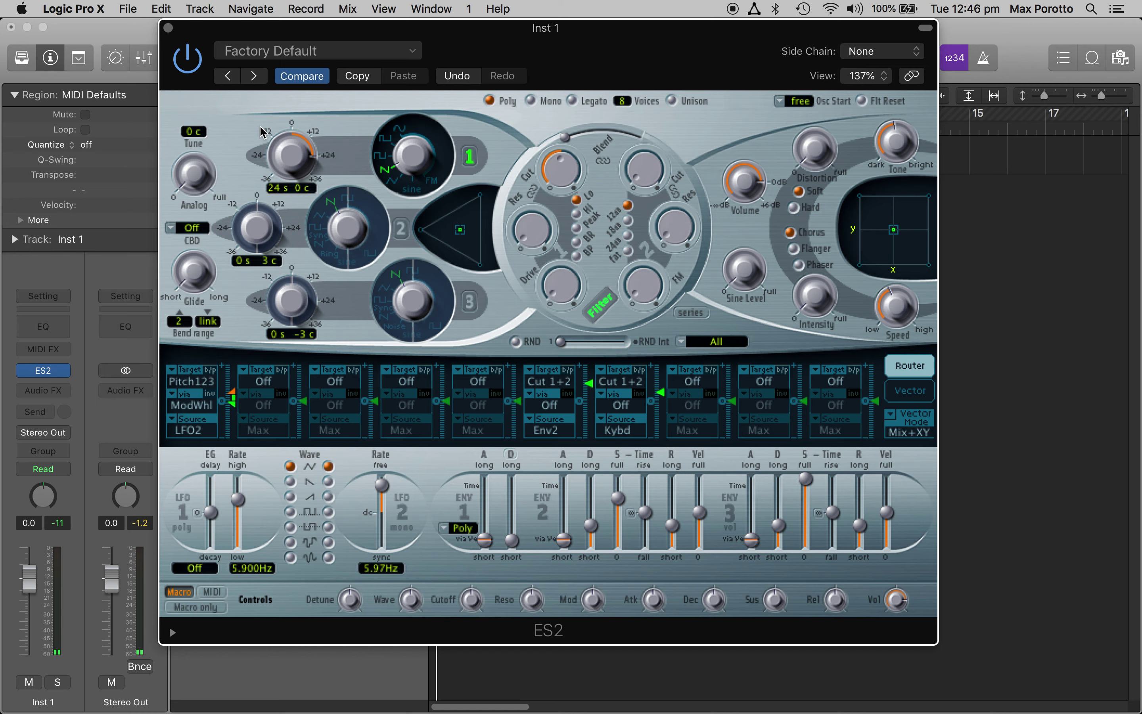
drag(301, 153, 296, 254)
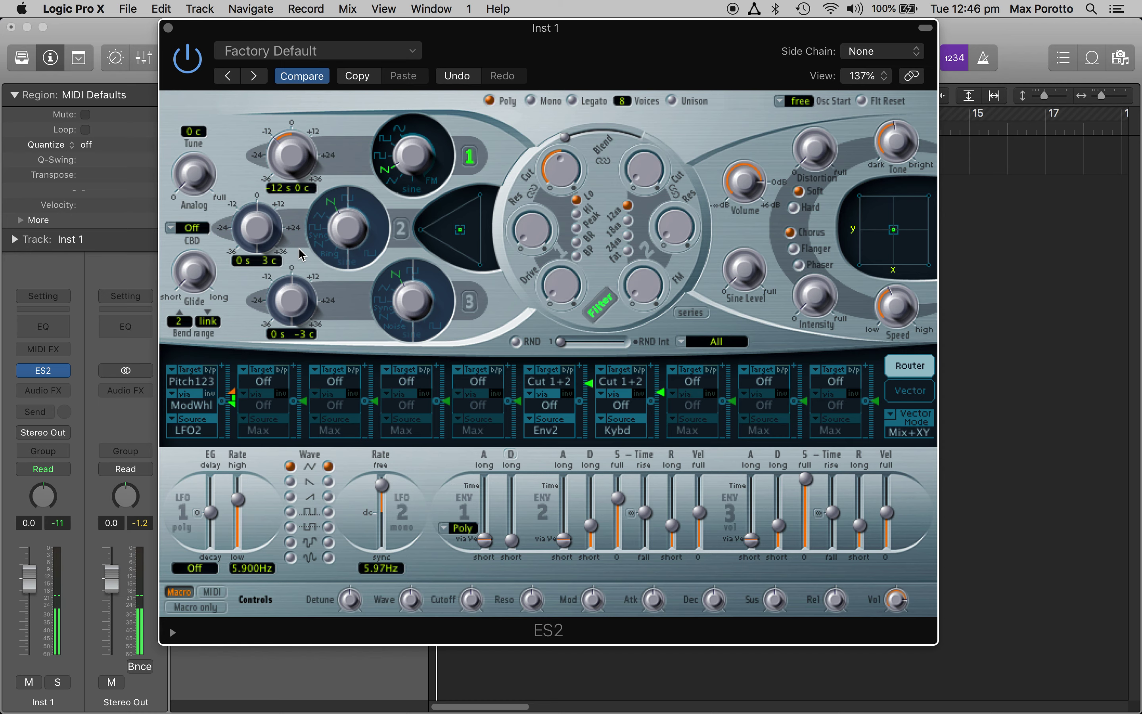
drag(298, 173, 292, 134)
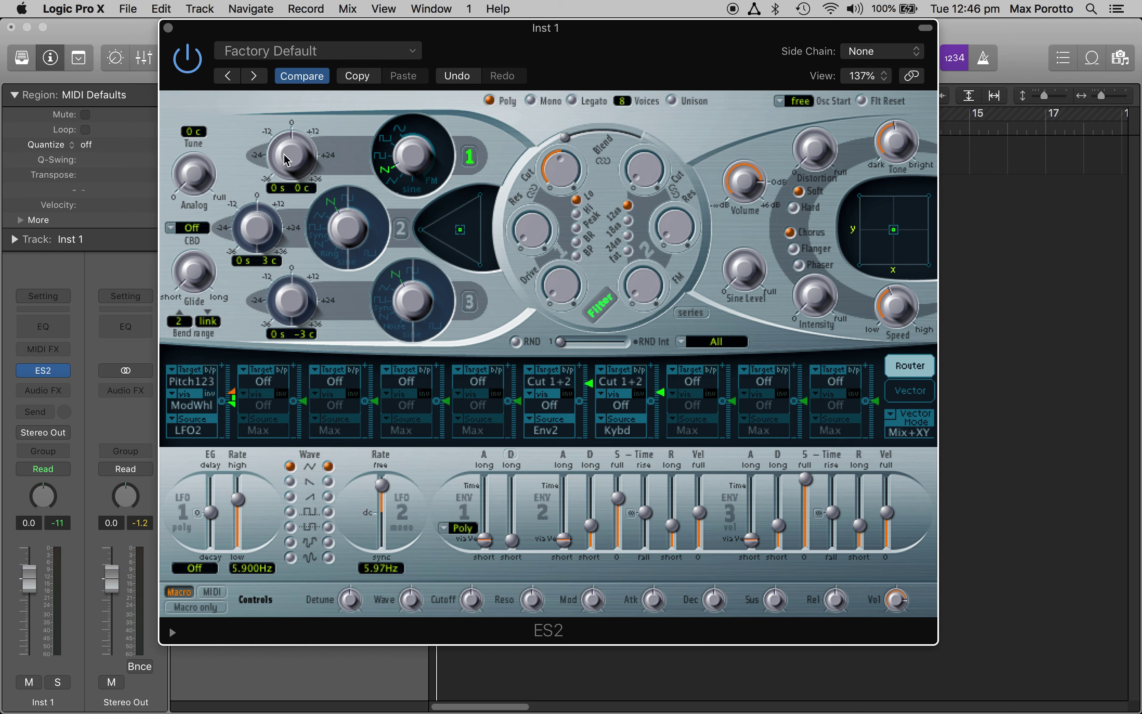
drag(283, 159, 283, 135)
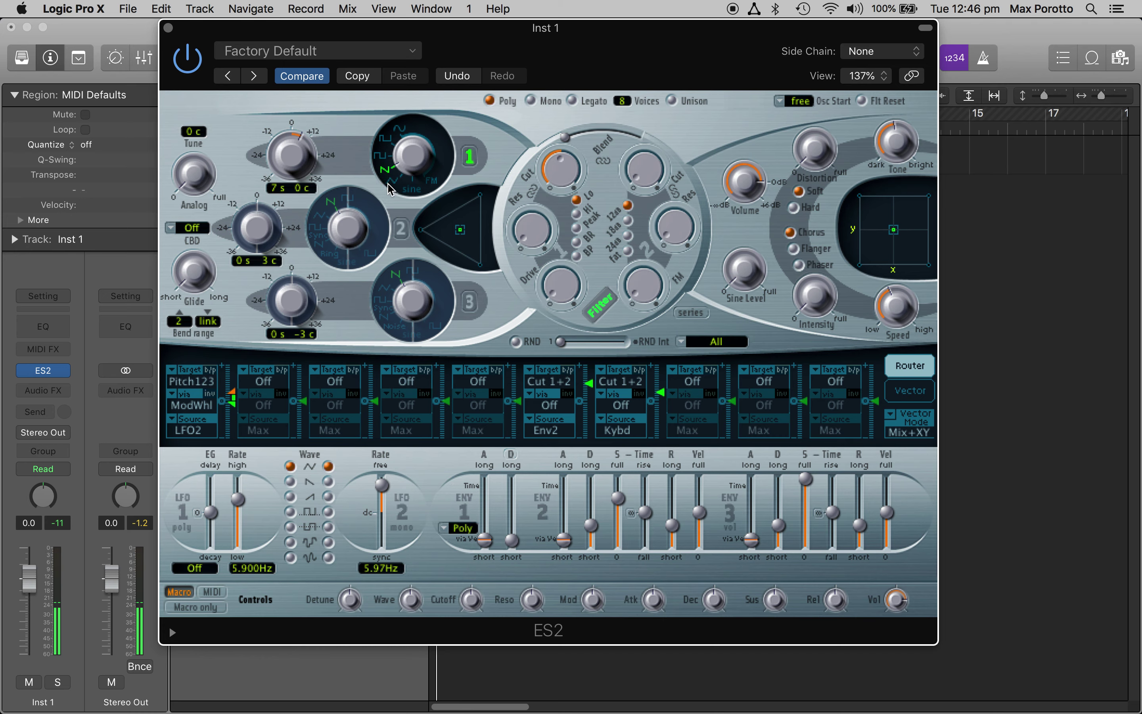
drag(289, 169, 285, 184)
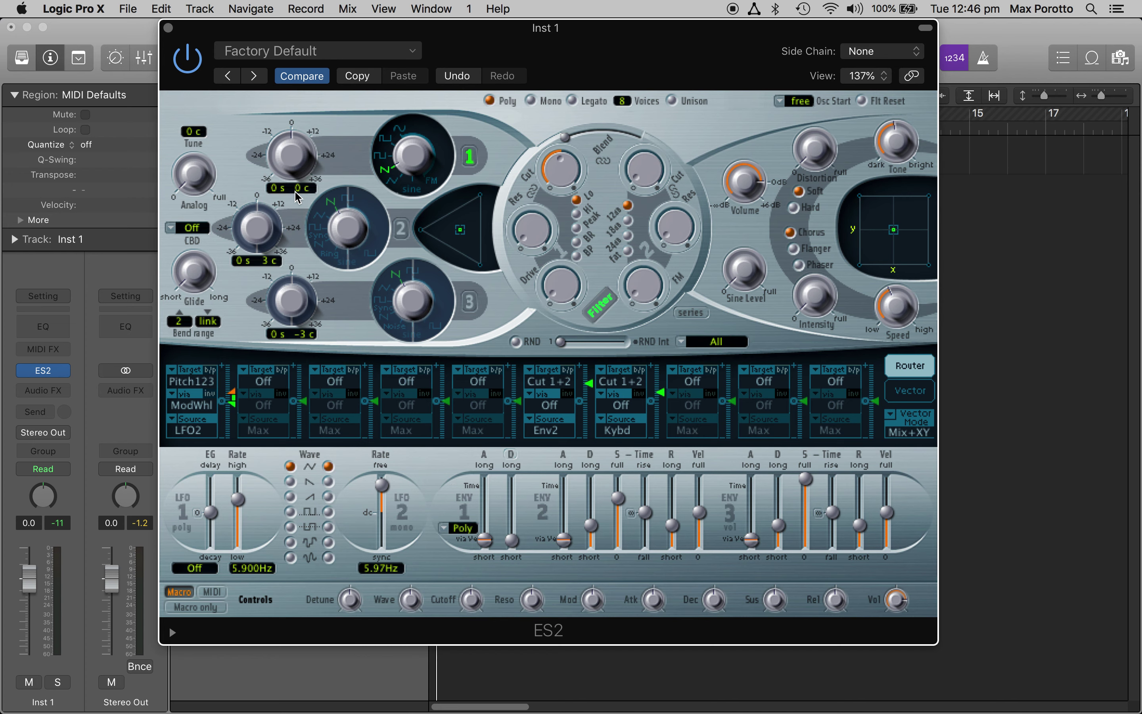
Step: Try fine-tuning oscillator 1 upward in cents, including 39 cents, and reset it to 0 cents
mouse_move(294, 193)
mouse_down()
mouse_move(306, 64)
mouse_move(301, 193)
mouse_move(284, 76)
mouse_move(301, 371)
mouse_move(304, 159)
mouse_move(302, 181)
mouse_up()
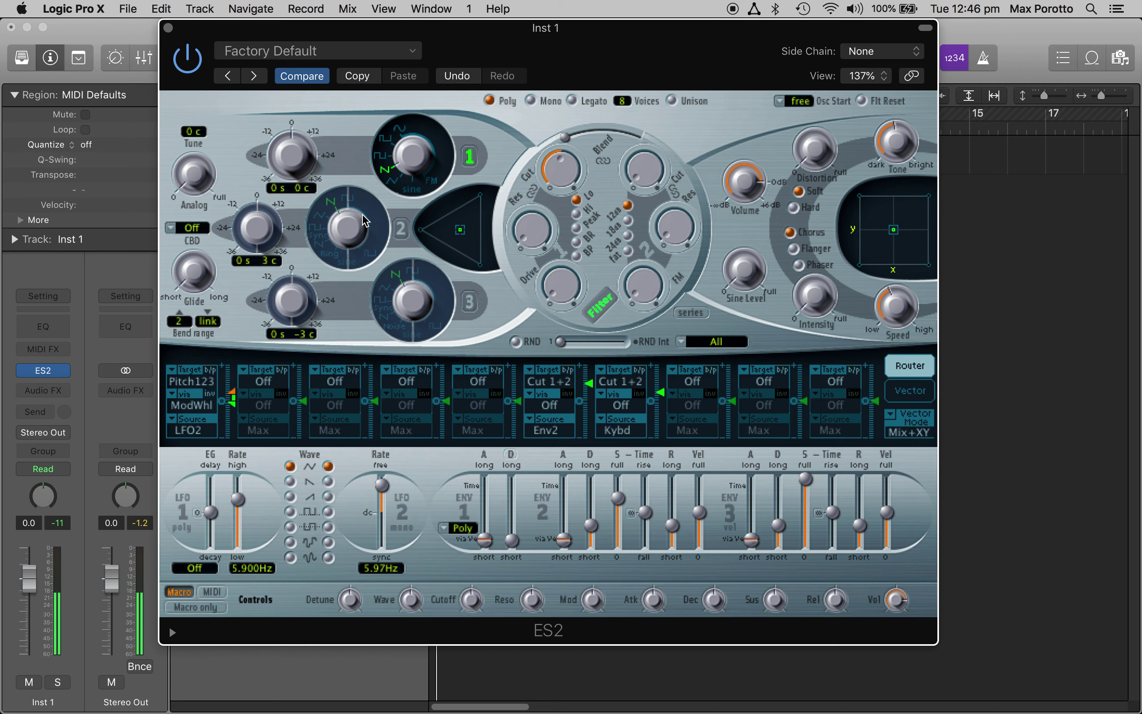
drag(298, 184, 286, 64)
drag(293, 187, 276, 104)
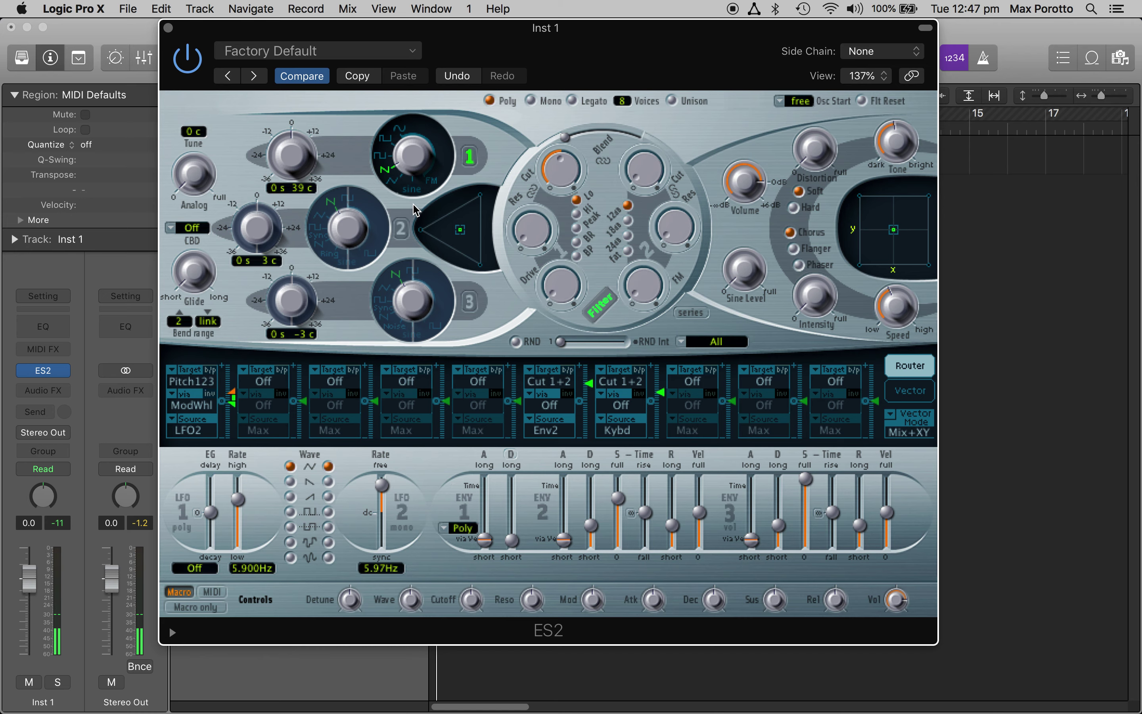
alt+click(300, 188)
Step: Turn on oscillators 2 and 3, and transpose them to -12 and 7 semitones respectively
click(402, 231)
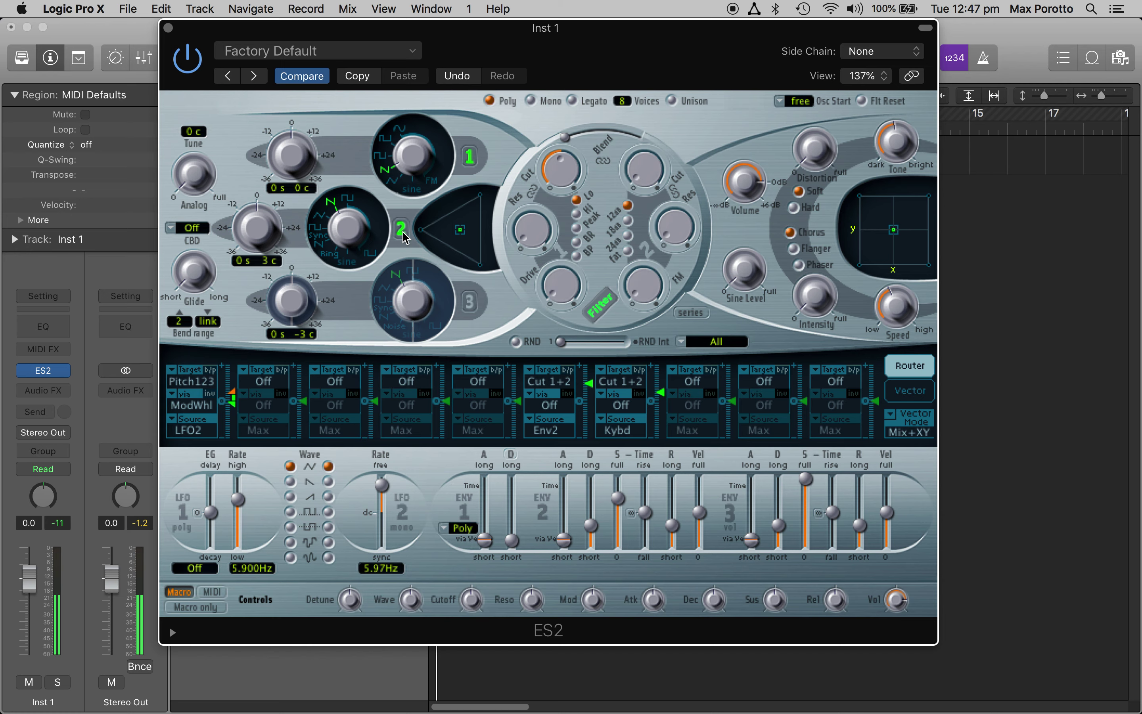
click(470, 303)
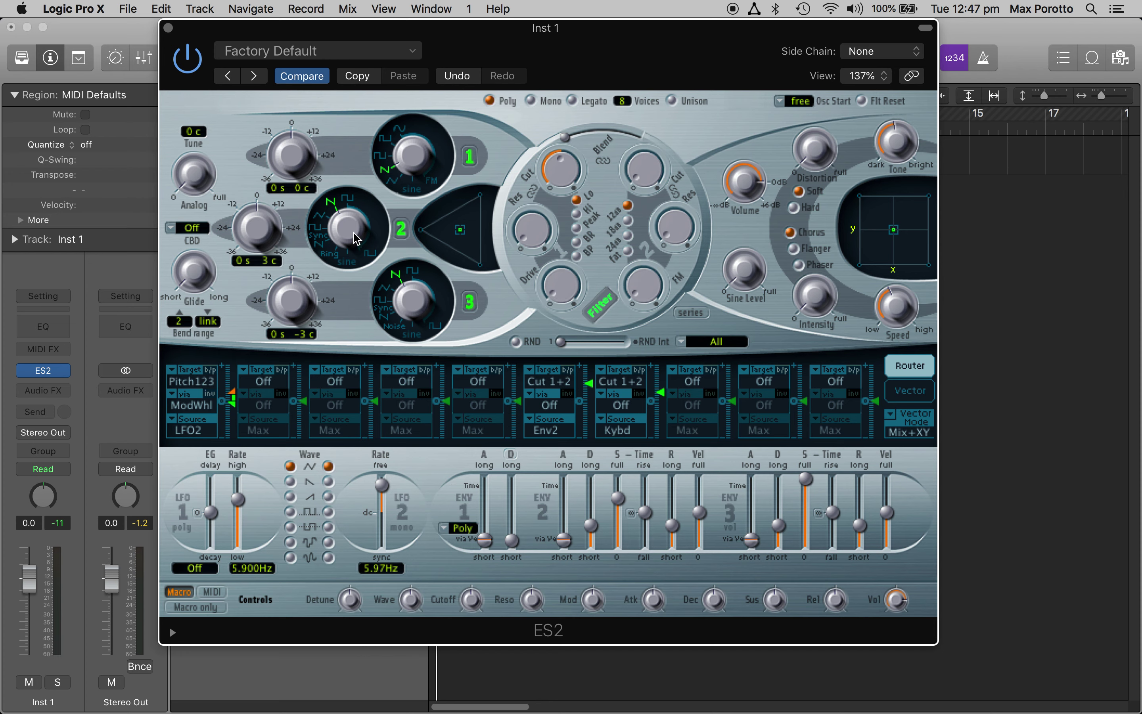
mouse_move(242, 257)
mouse_down()
mouse_move(253, 276)
mouse_move(253, 264)
mouse_up()
drag(292, 314, 293, 292)
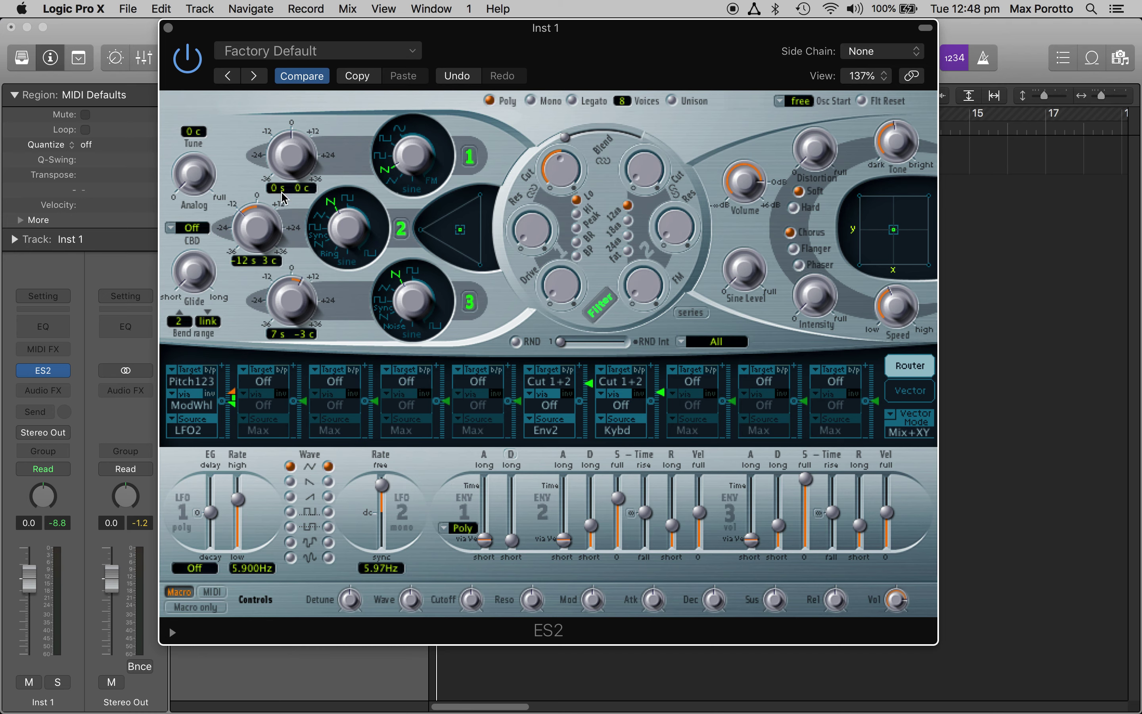
Step: Detune oscillator 1 to 15 cents, oscillator 2 to -15 cents and oscillator 3 to 13 cents
click(301, 189)
drag(301, 188, 304, 105)
click(268, 269)
drag(268, 267, 306, 247)
Step: Try shifting the balance point in the oscillator mix triangle and reset it to the centre
click(462, 231)
mouse_move(461, 229)
mouse_down()
mouse_move(478, 195)
mouse_move(416, 230)
mouse_move(465, 226)
mouse_move(468, 248)
mouse_move(451, 238)
mouse_move(465, 233)
mouse_up()
alt+click(467, 230)
Step: Sweep filter 1's cutoff in Lo mode and in Hi mode, and switch the filter back to Lo
drag(562, 176, 560, 213)
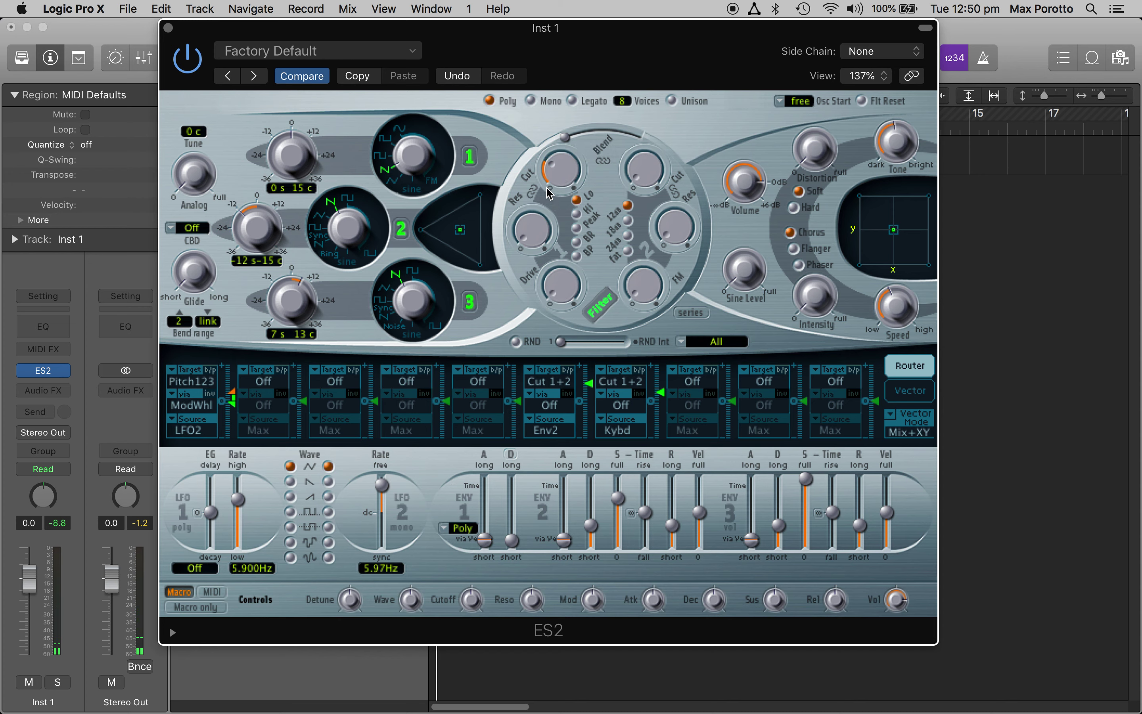
drag(554, 179, 546, 132)
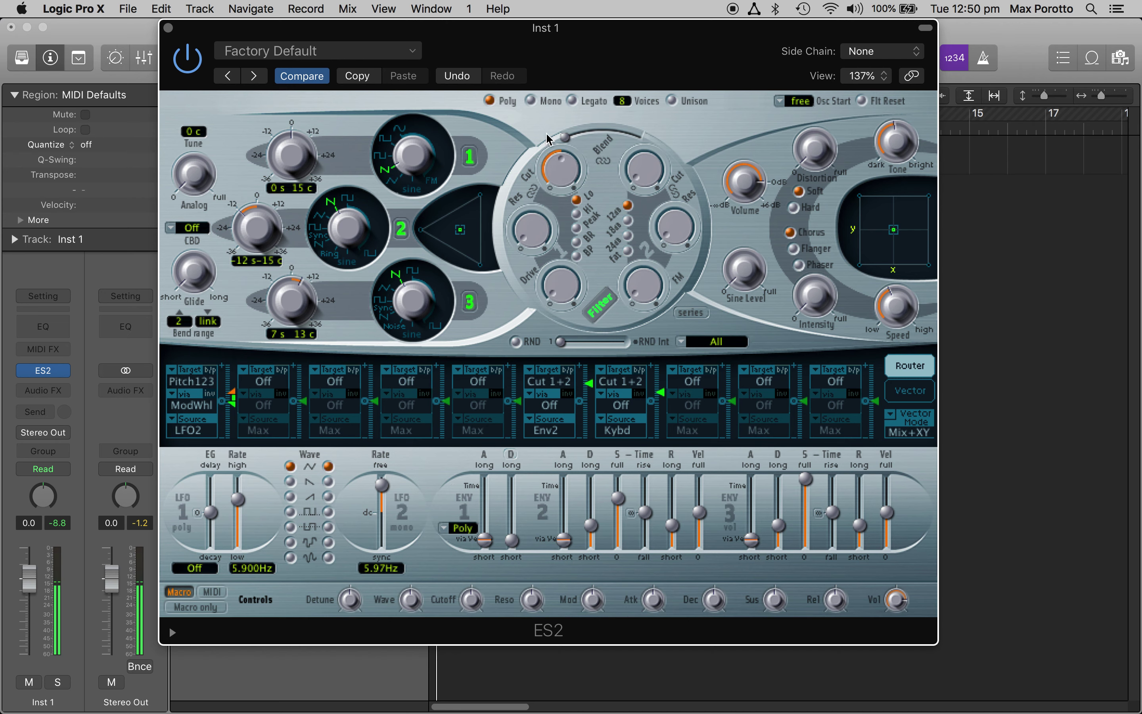
click(577, 214)
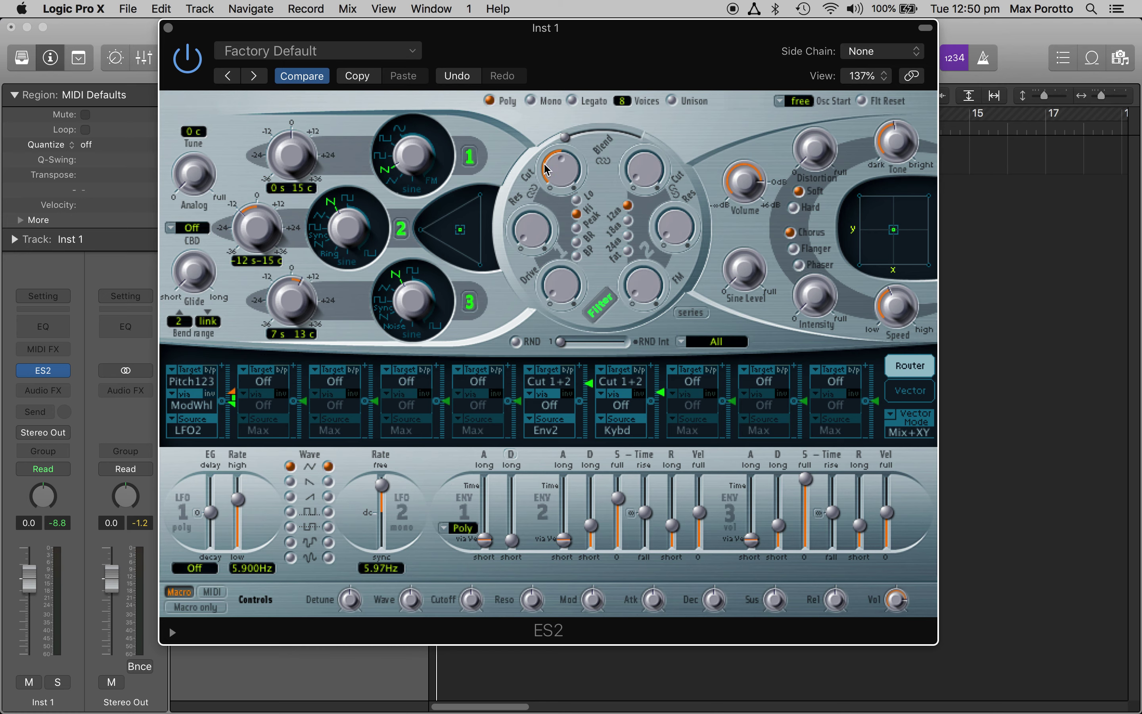
drag(551, 171, 559, 59)
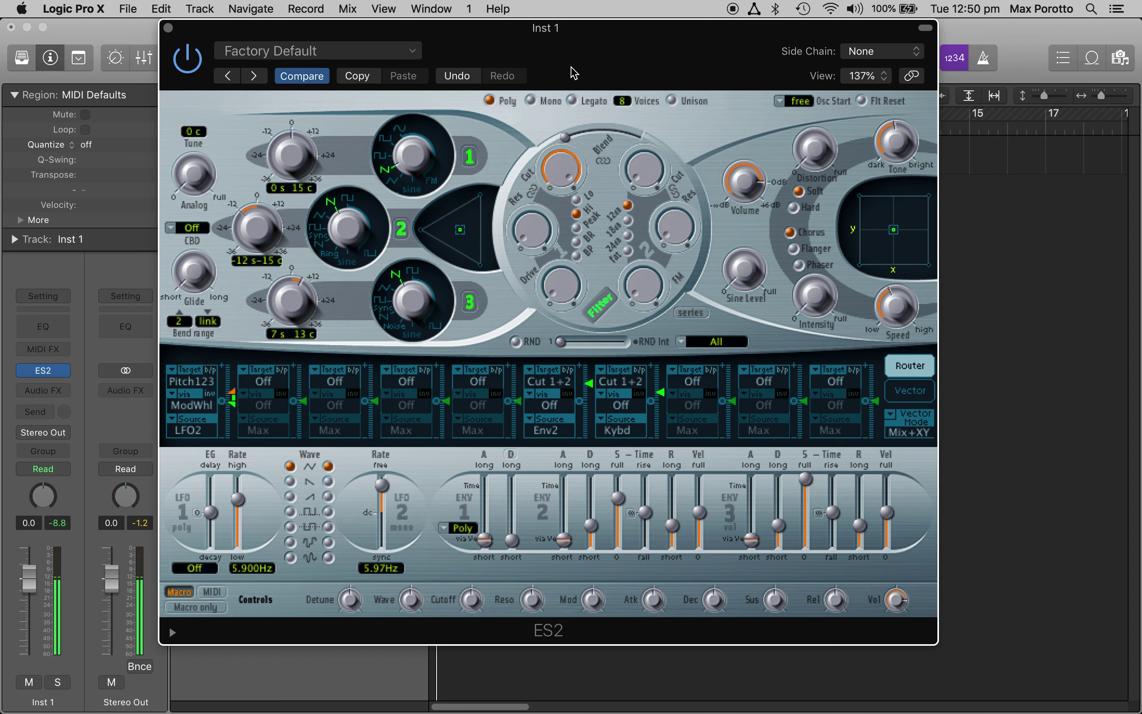
drag(561, 166, 551, 234)
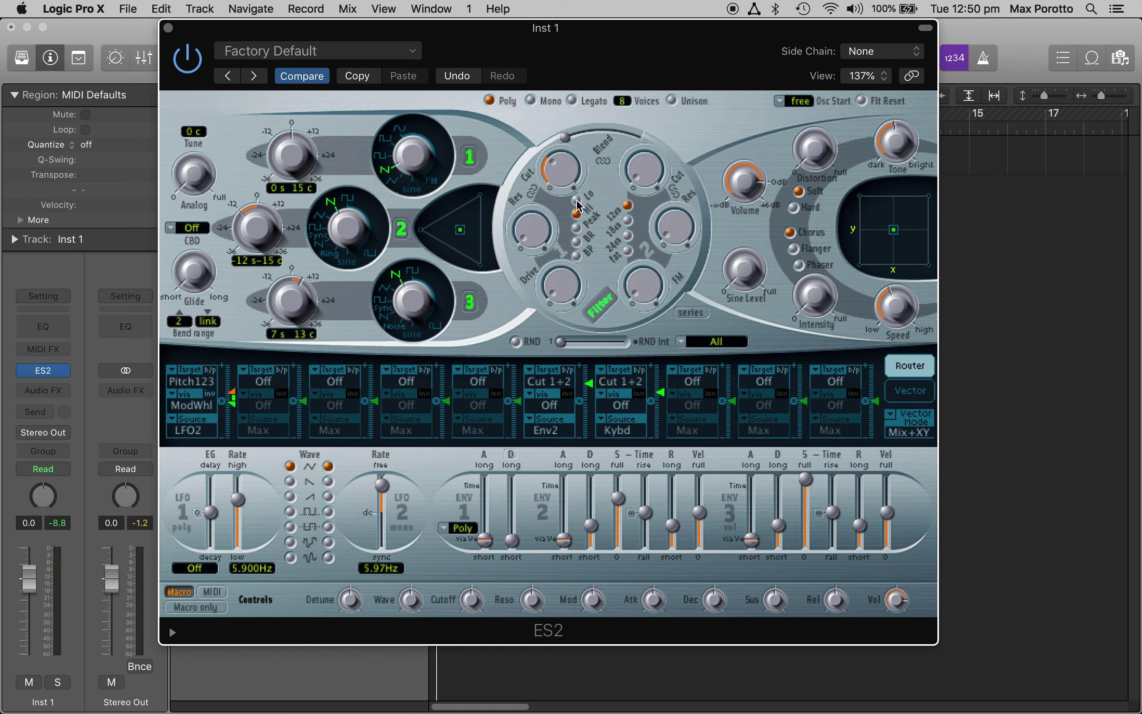
click(576, 214)
click(575, 199)
Step: Experiment with filter 1's resonance and cutoff, settling on a small amount of resonance and a moderate cutoff
drag(520, 233, 522, 194)
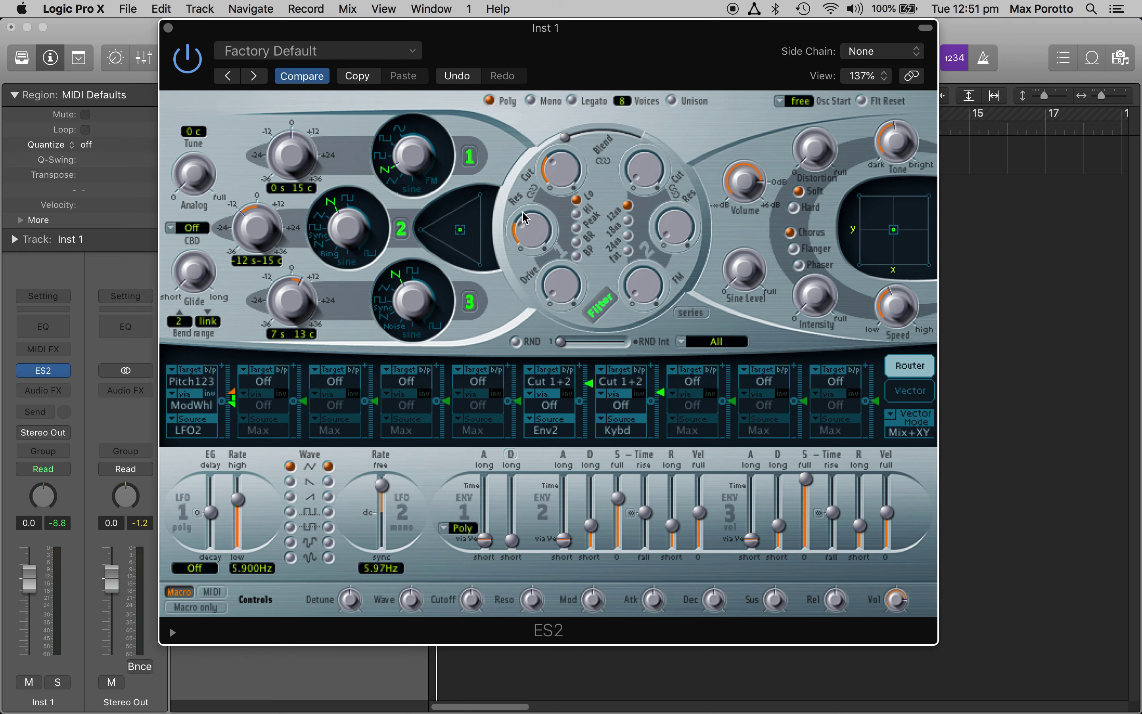
drag(554, 181, 555, 175)
drag(531, 226, 530, 187)
drag(526, 234, 559, 168)
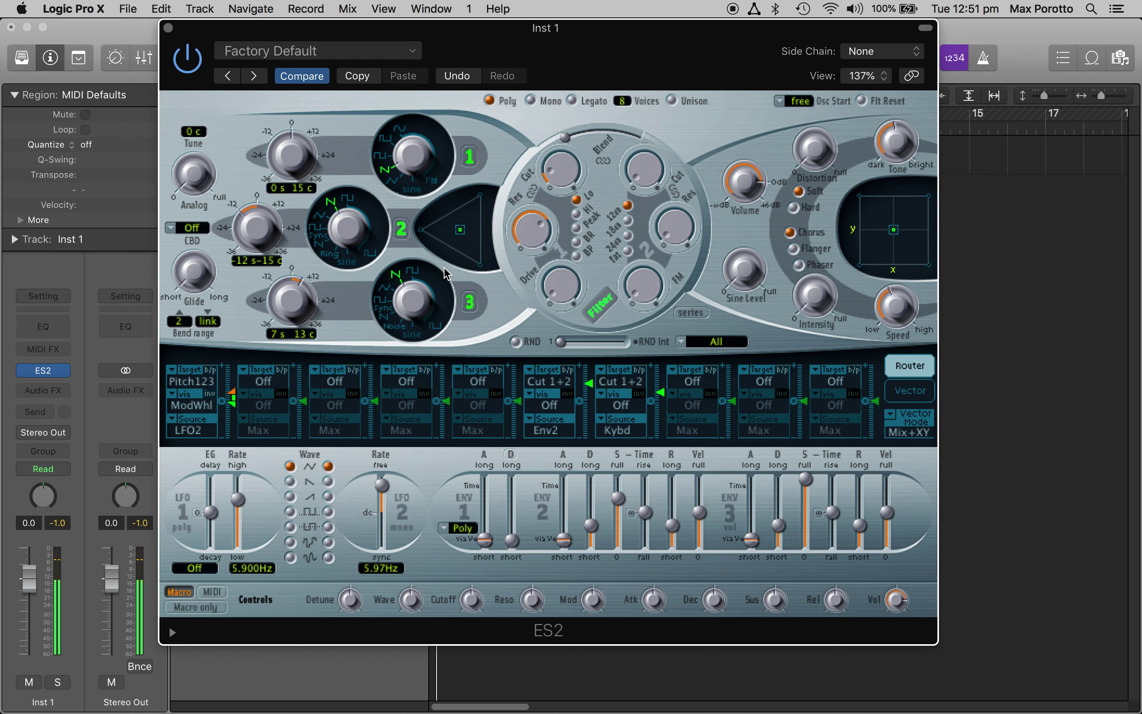
drag(529, 228, 523, 322)
drag(566, 175, 561, 124)
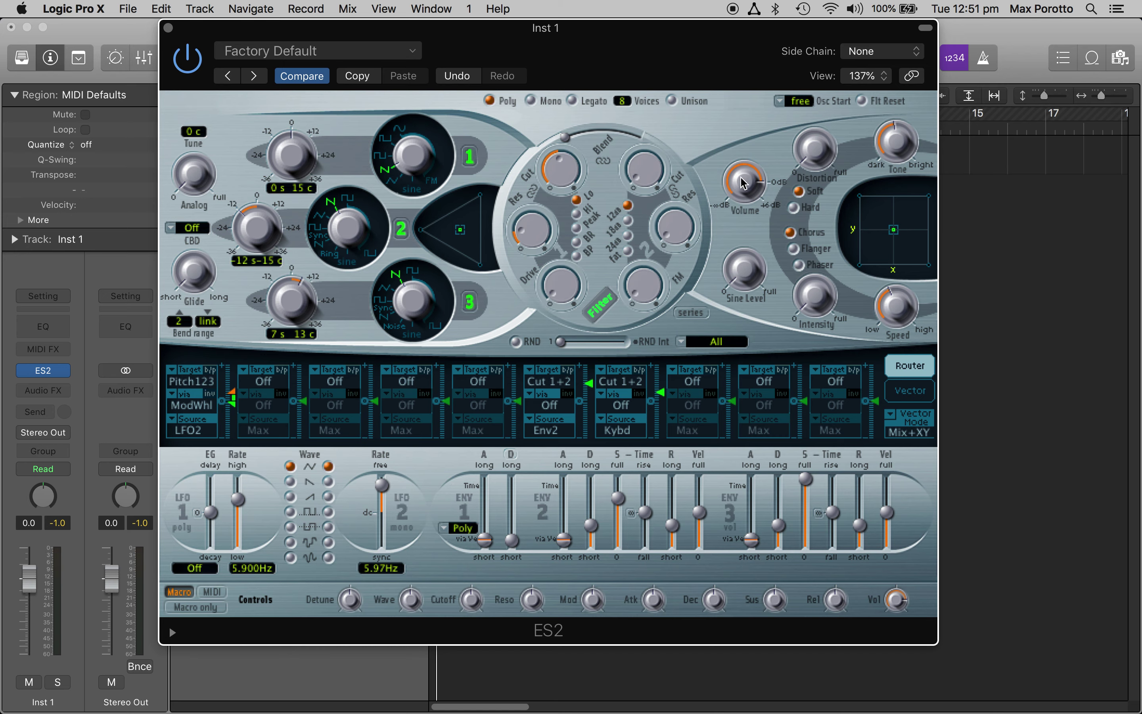
Step: Check the output volume control and add a small amount of distortion with its type set to Hard
mouse_move(746, 191)
mouse_down()
mouse_move(854, 399)
mouse_move(811, 357)
mouse_move(764, 230)
mouse_move(758, 139)
mouse_move(752, 188)
mouse_up()
drag(820, 151, 834, 103)
click(794, 207)
mouse_move(811, 161)
mouse_down()
mouse_move(812, 144)
mouse_move(816, 156)
mouse_up()
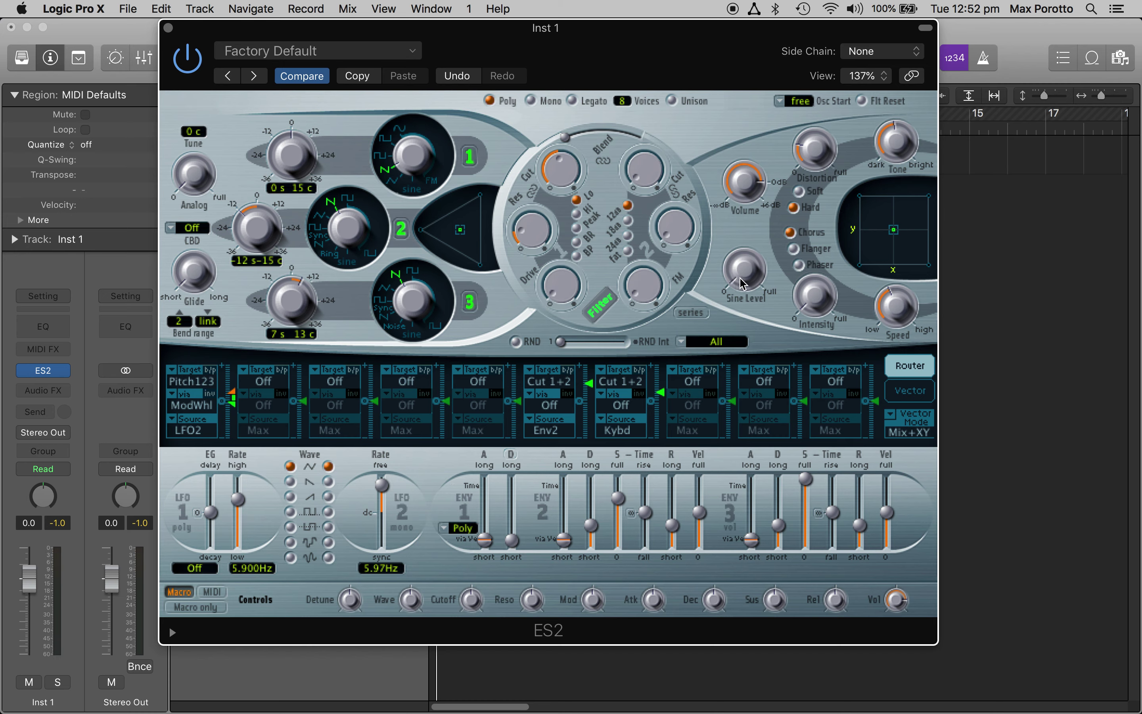
Step: Try the sine level, and set the modulation effect to Phaser with a small intensity and a low speed
drag(741, 283, 786, 359)
click(795, 248)
click(800, 266)
drag(815, 305, 804, 262)
drag(891, 312, 894, 205)
drag(889, 267, 879, 352)
drag(815, 303, 815, 283)
Step: Turn on Unison with 4 voices and raise the Analog amount
click(673, 102)
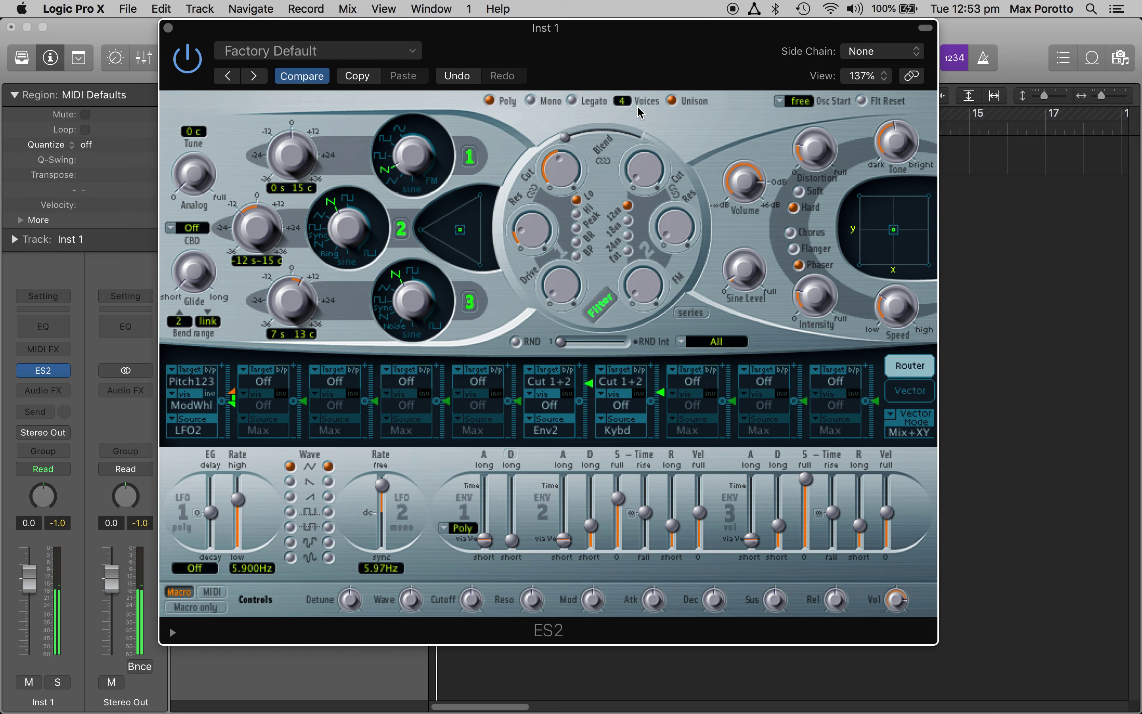
drag(653, 59, 634, 93)
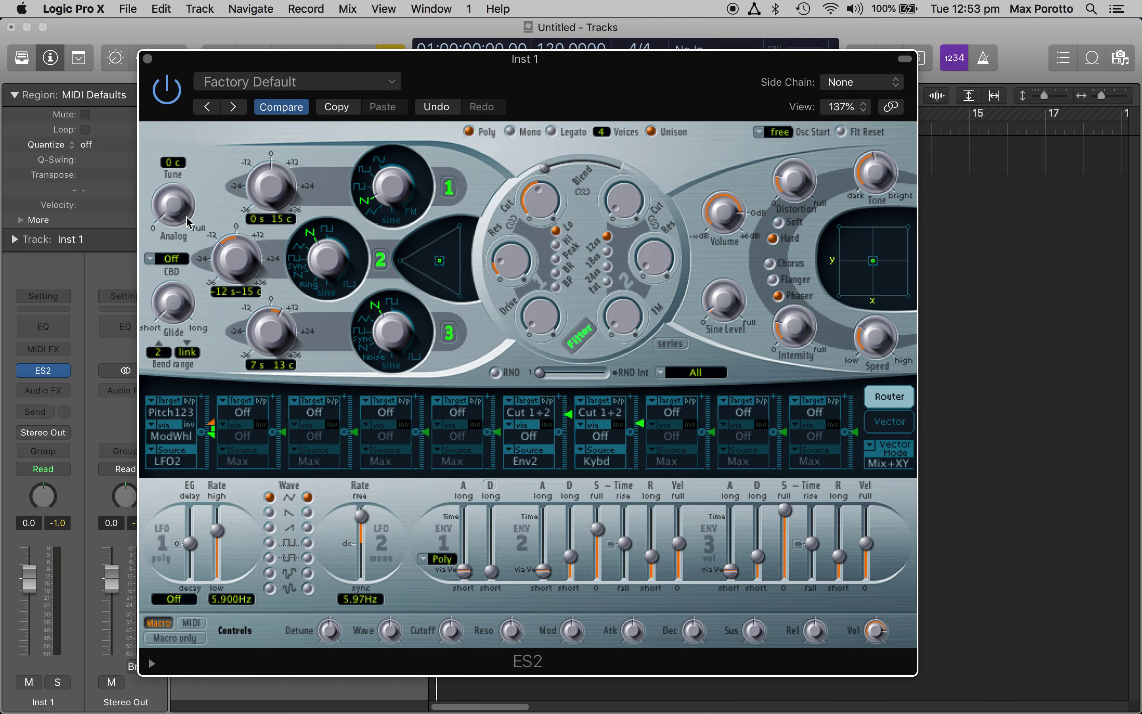
drag(169, 219, 163, 187)
Step: Enlarge the plug-in window to 146%, and set envelope 3's release to its shortest and its sustain time to fall
drag(919, 562, 969, 553)
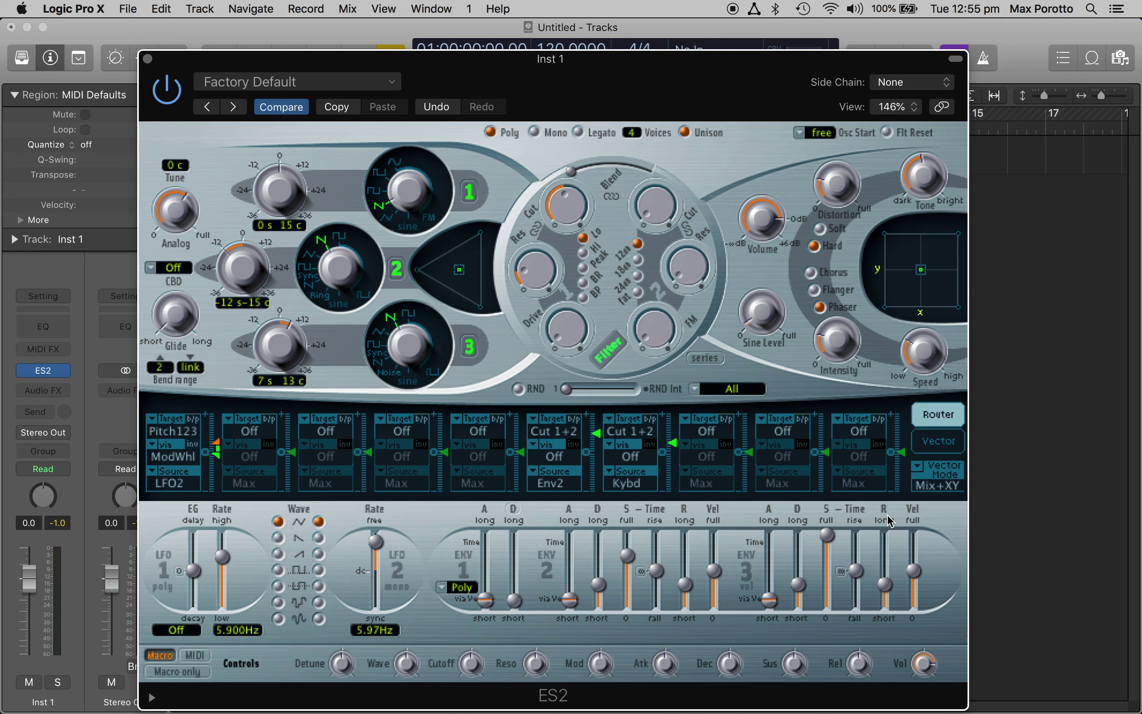
drag(885, 585, 855, 608)
click(856, 571)
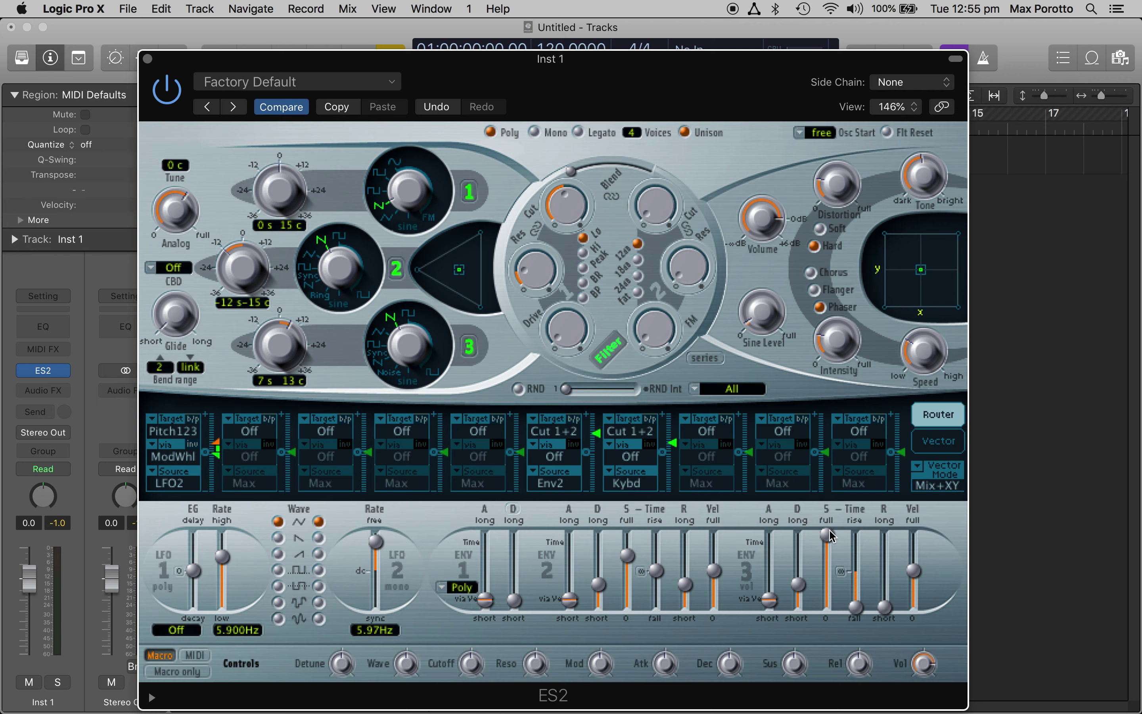
Step: Set envelope 3's attack and decay to their shortest, its sustain to full, and its sustain time to the centre
drag(827, 535, 770, 639)
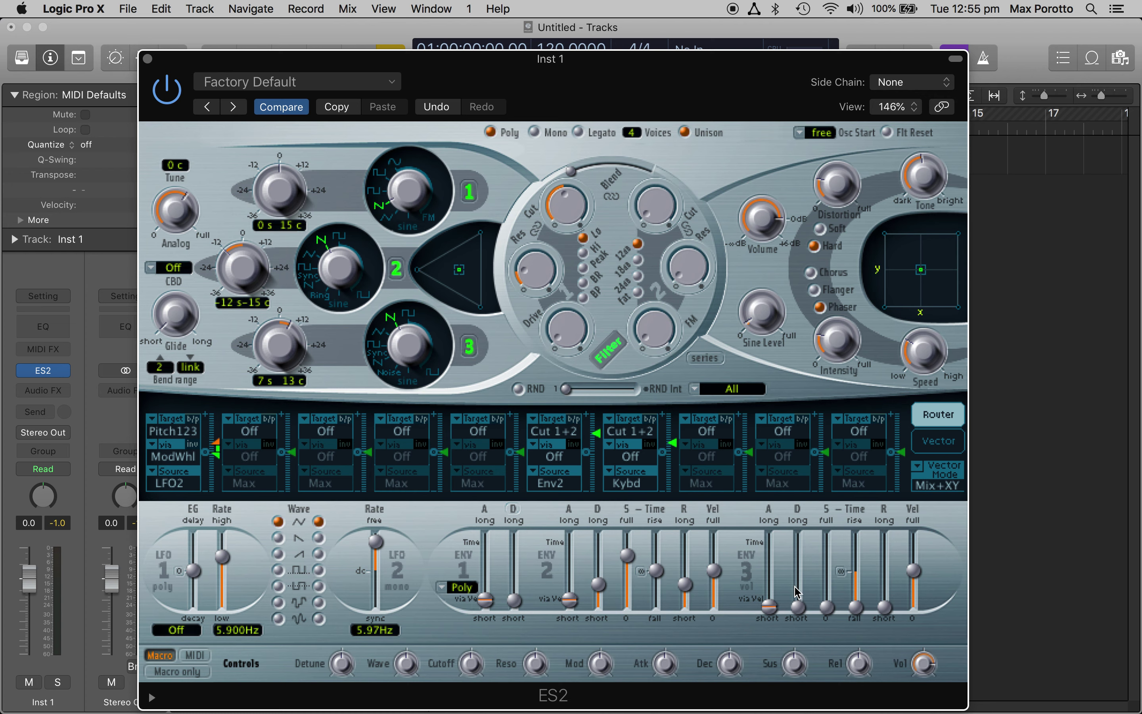
drag(827, 608, 832, 587)
drag(831, 587, 835, 564)
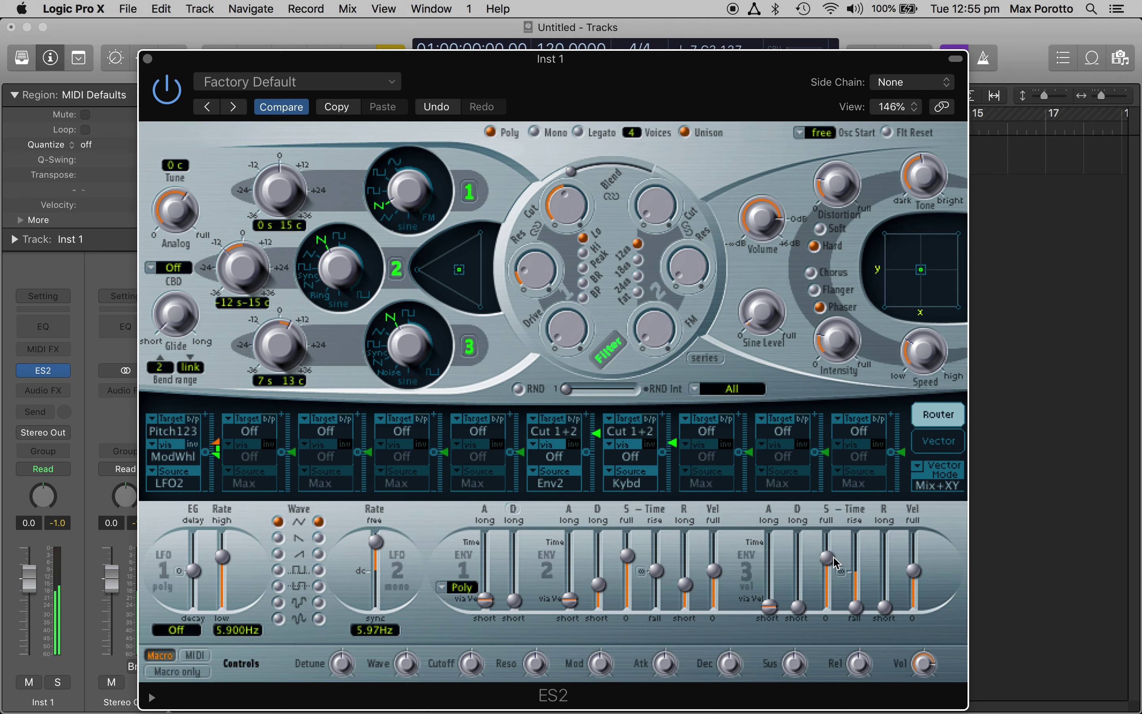
drag(833, 562, 834, 538)
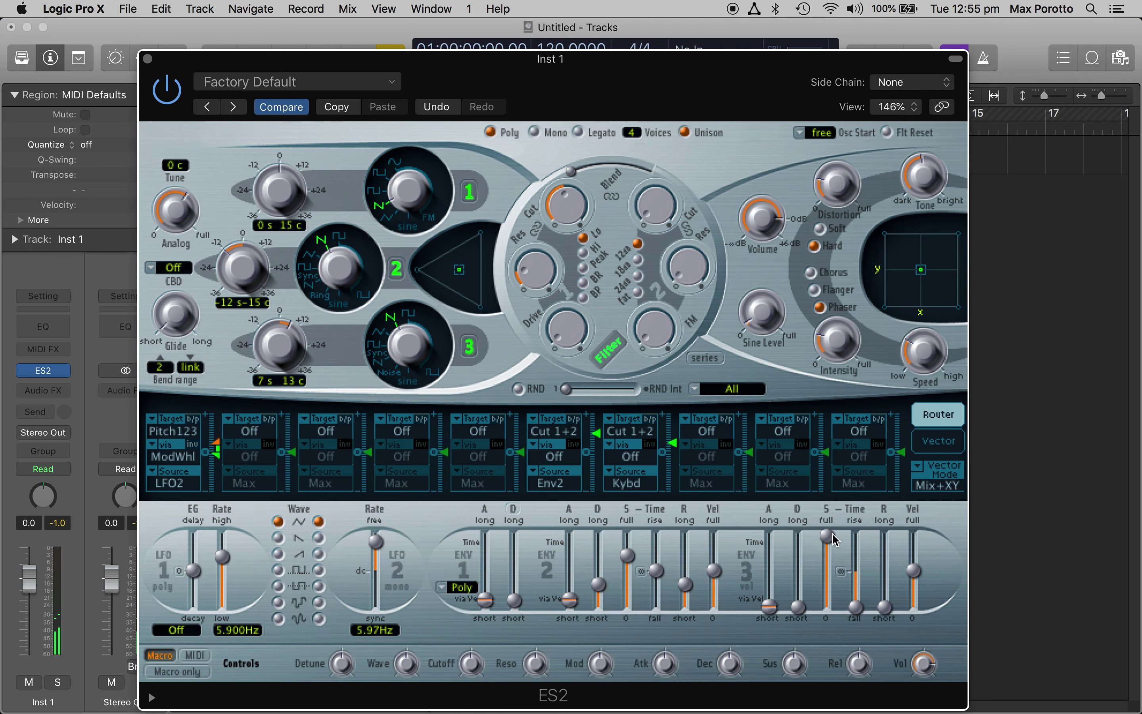
drag(855, 607, 855, 572)
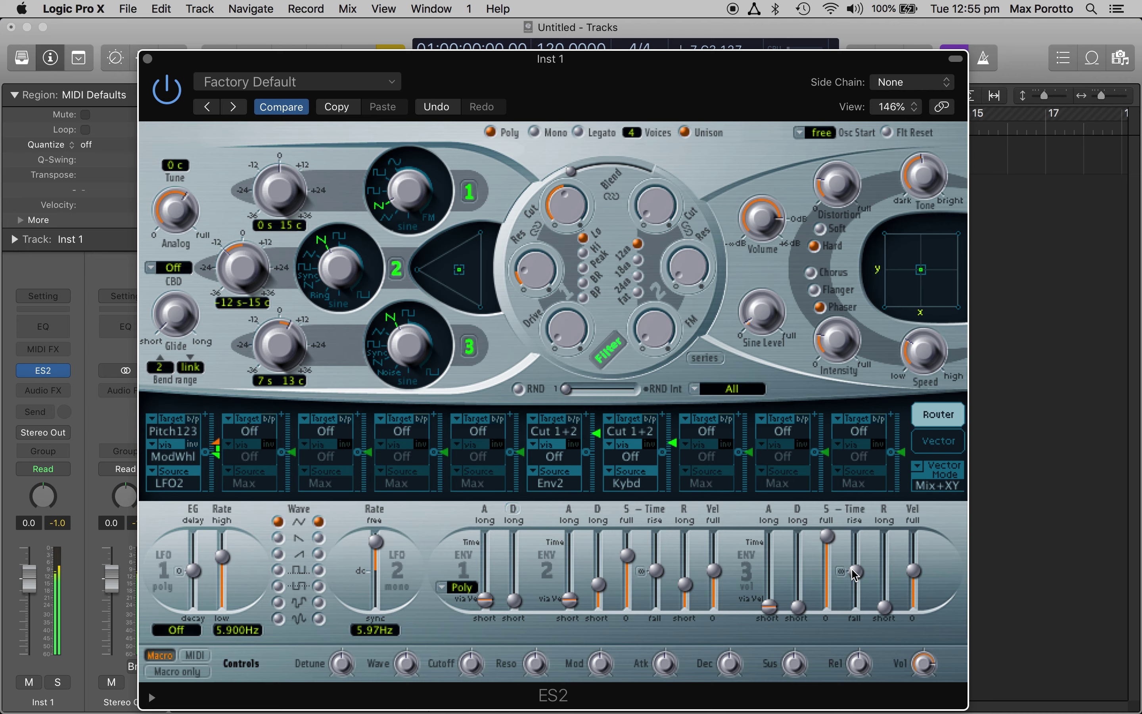
drag(831, 534, 831, 585)
drag(831, 585, 823, 462)
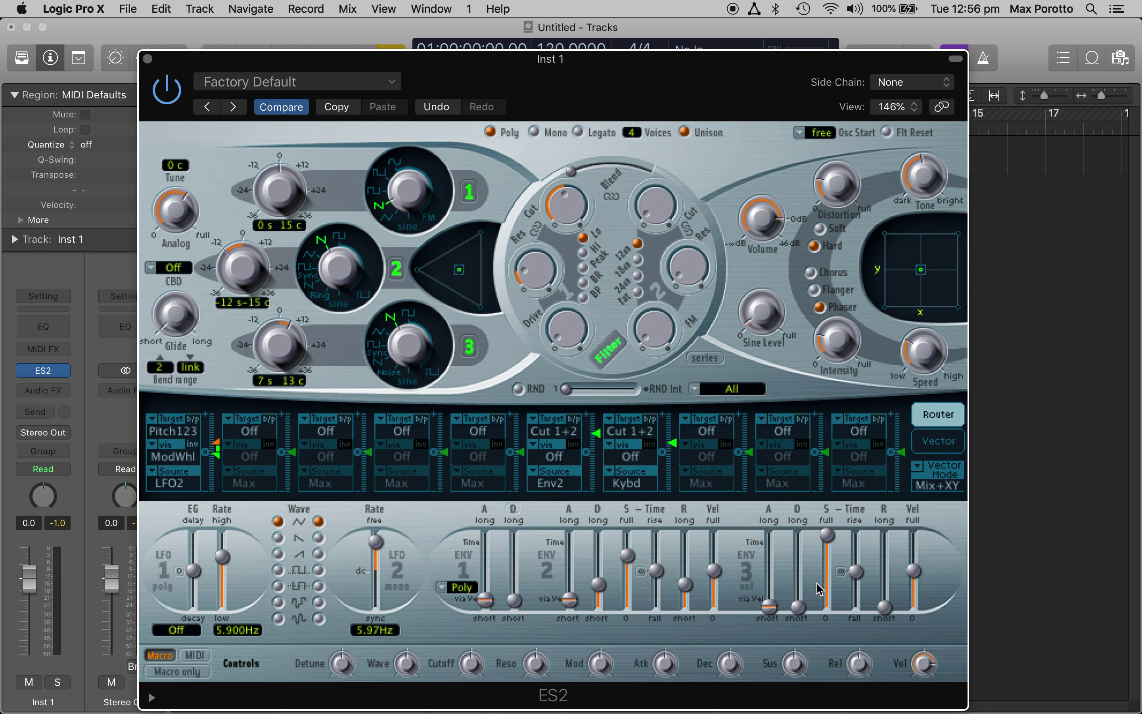
Step: Lengthen envelope 3's attack and release to a little over half of their ranges
click(769, 614)
drag(770, 614, 772, 572)
drag(884, 610, 891, 560)
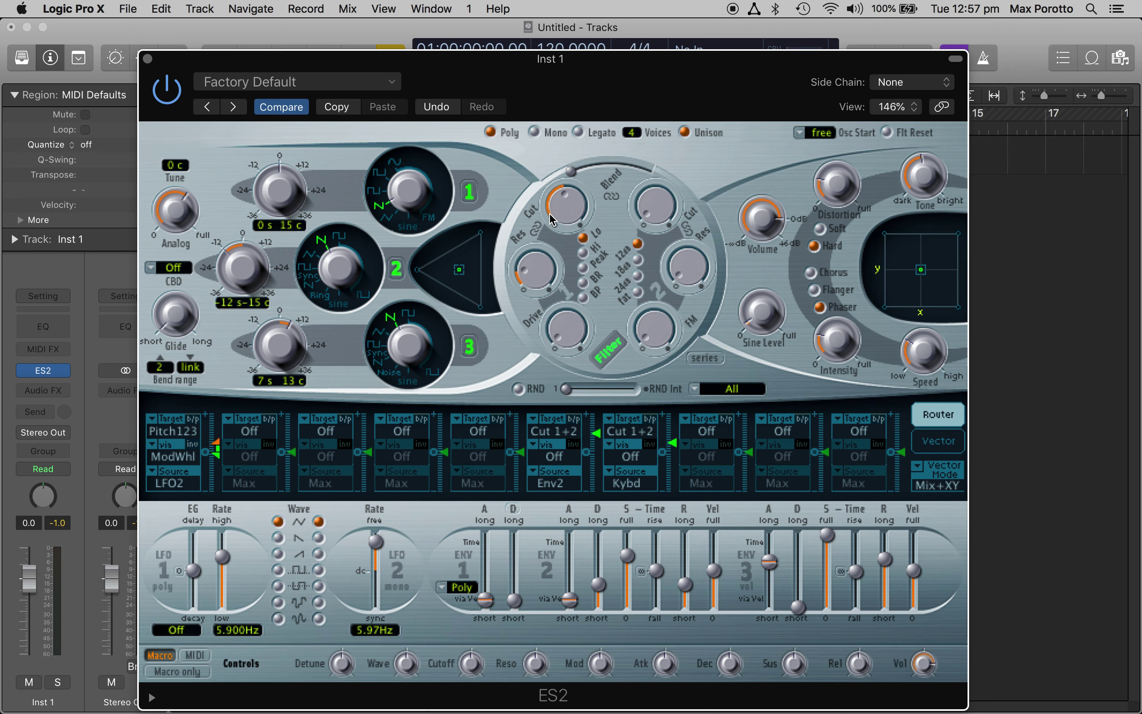
Step: Sweep filter 1's cutoff and resonance up and down, leaving a moderate resonance and a partly open cutoff
click(557, 203)
drag(556, 204, 562, 144)
drag(566, 201, 584, 303)
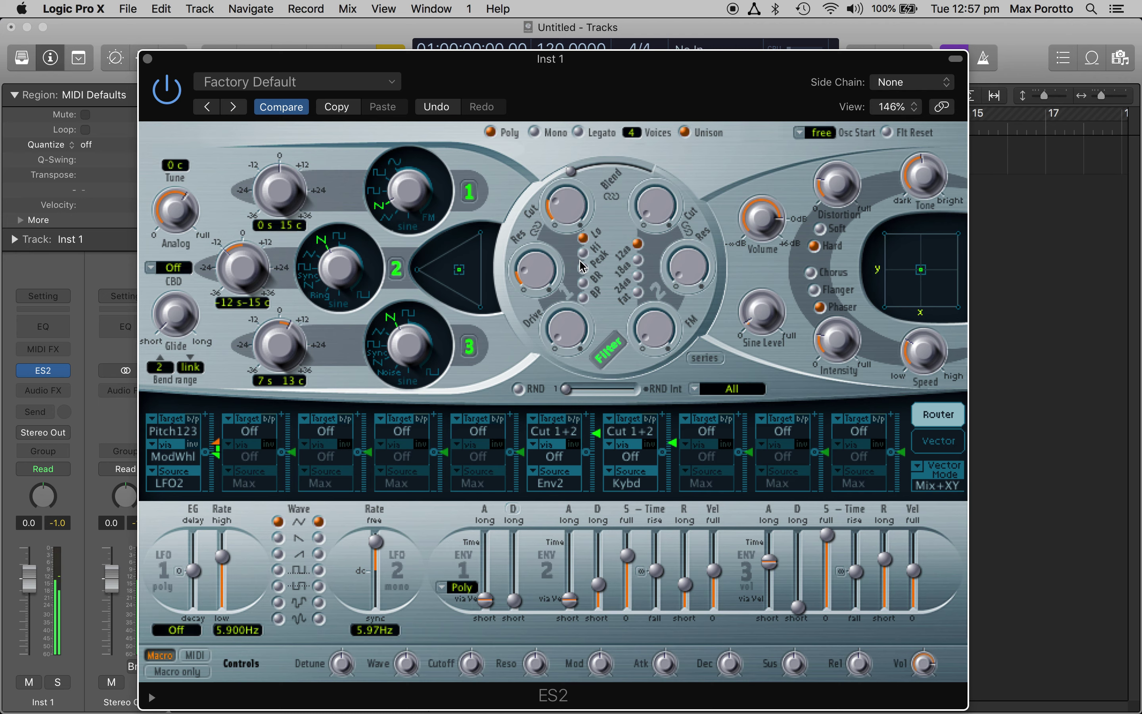
click(523, 263)
drag(522, 268, 533, 156)
drag(524, 269, 520, 254)
drag(524, 258, 543, 352)
drag(552, 218, 555, 169)
Step: Close the ES2 window and insert Space Designer as an audio effect on the Inst 1 channel
drag(495, 62, 555, 35)
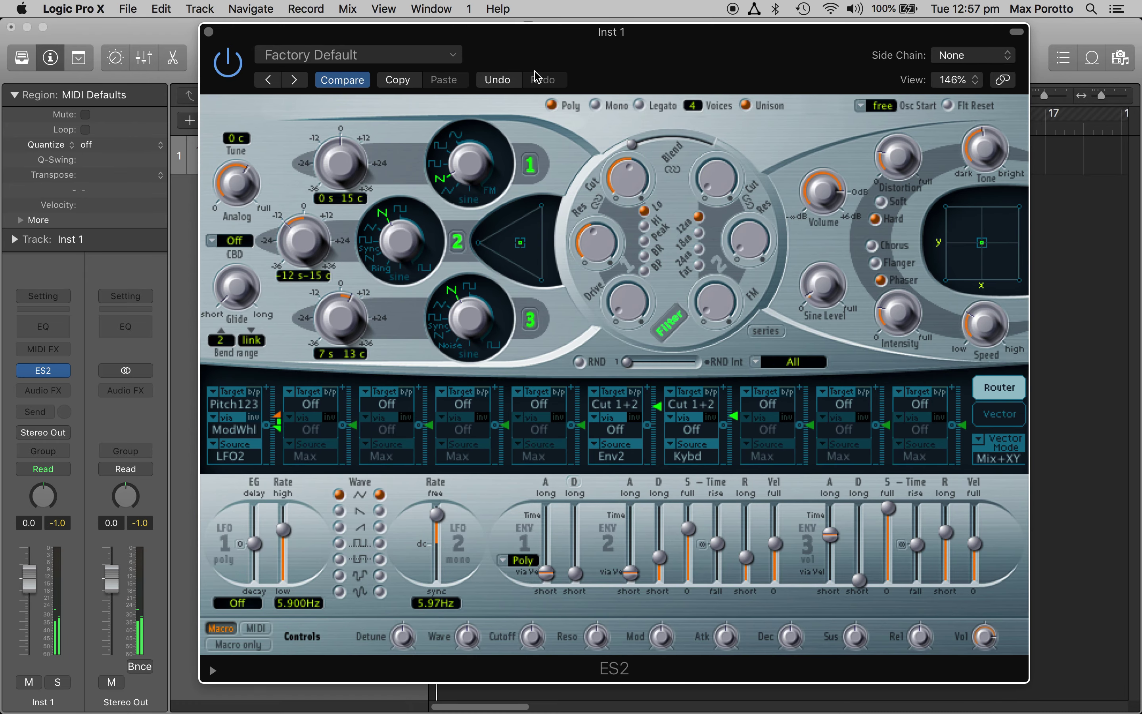
click(208, 32)
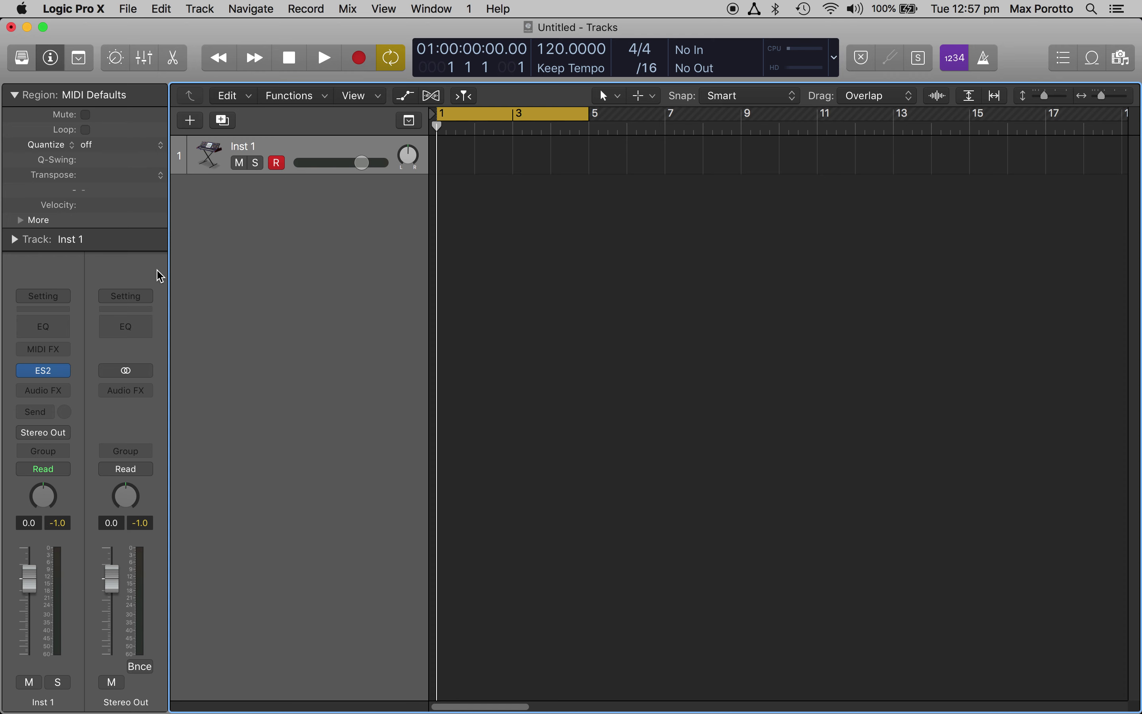
click(55, 397)
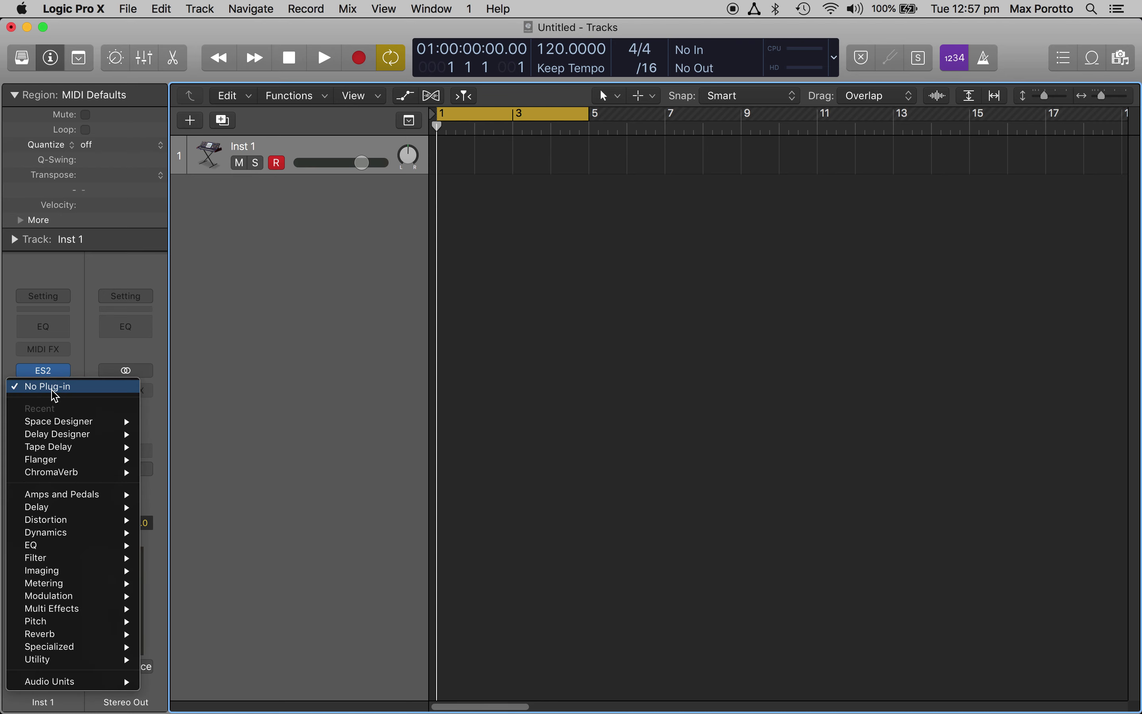
mouse_move(74, 437)
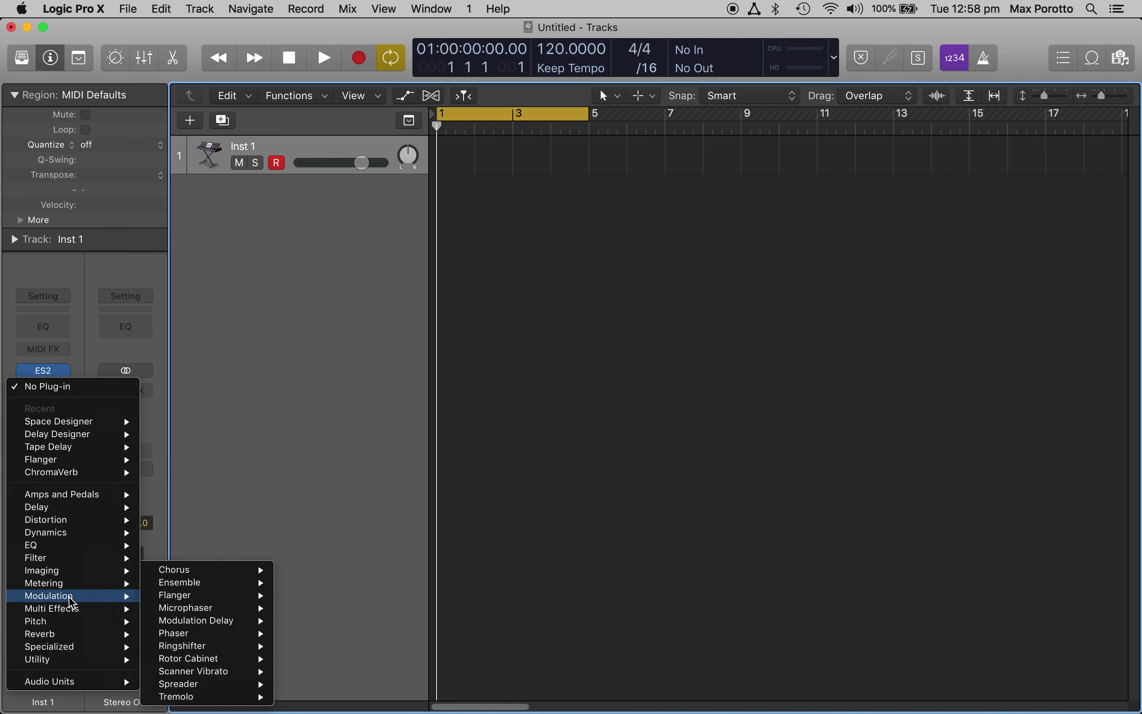
click(84, 424)
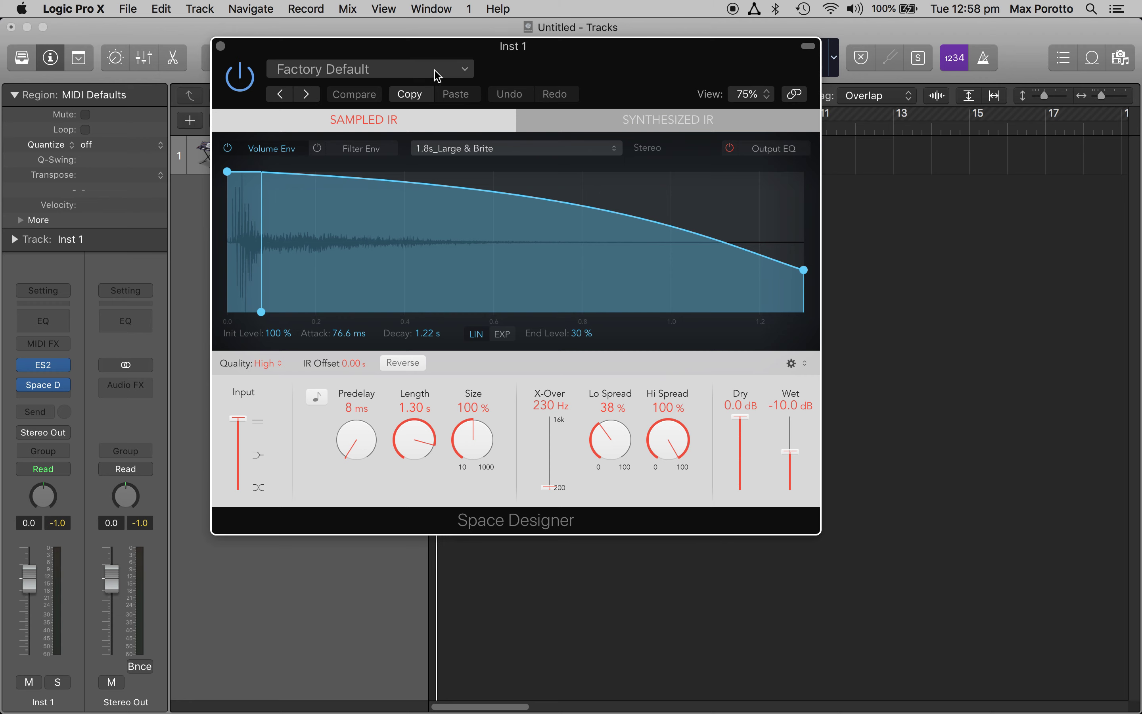
Step: Load the 03.0s Shadows preset from Large Spaces, Warped Spaces in Space Designer, and move its window clear of the channel strip
click(449, 71)
mouse_move(375, 369)
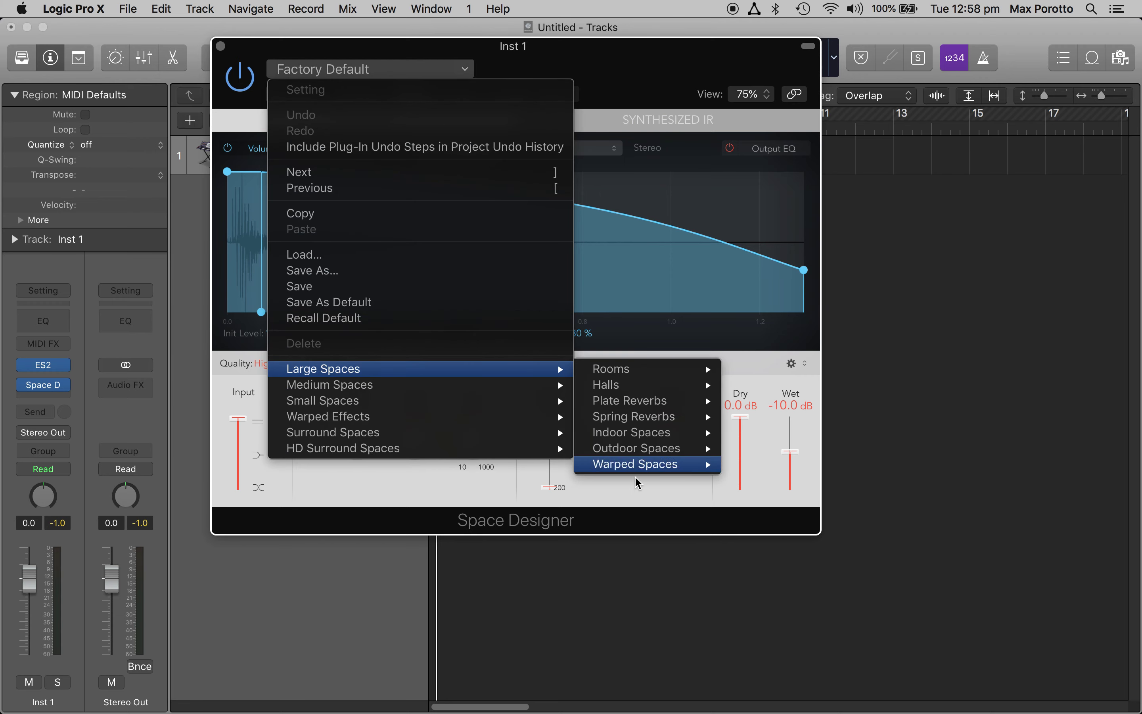
mouse_move(651, 465)
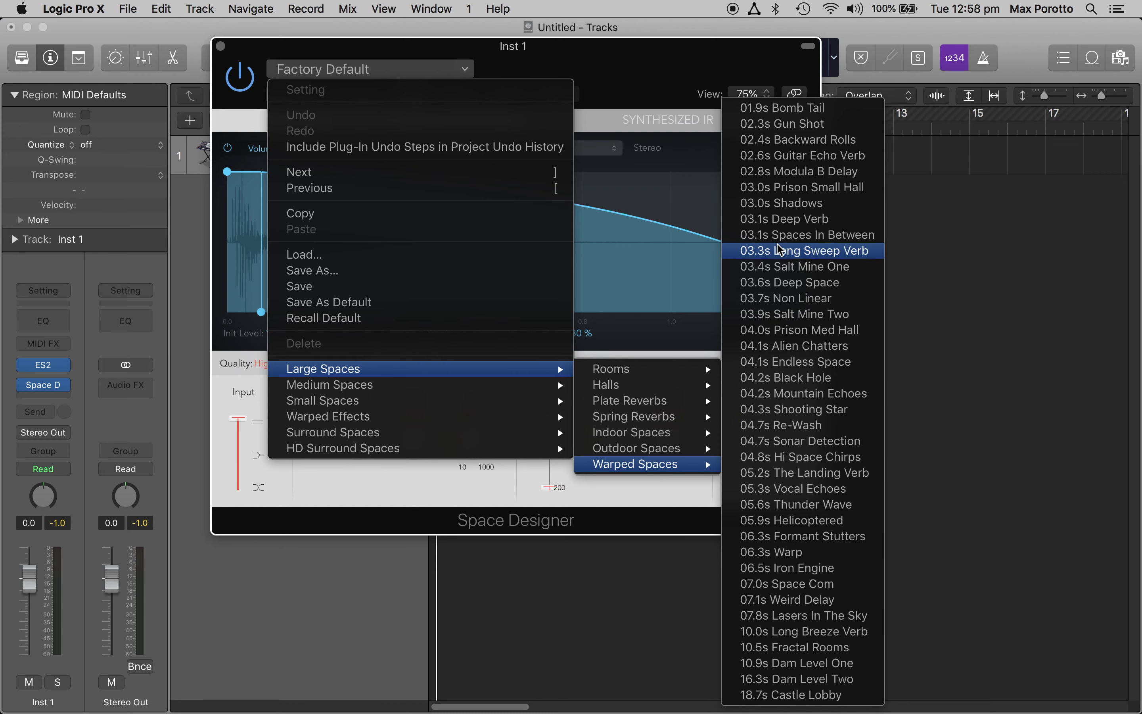
click(798, 203)
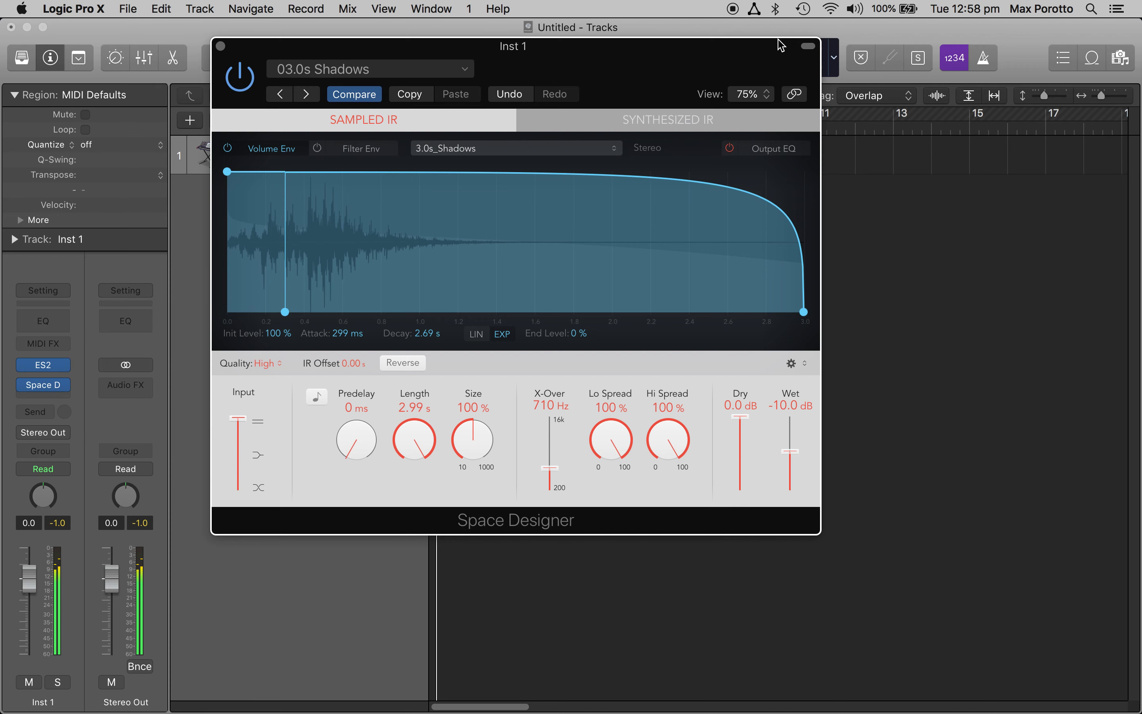
drag(651, 74, 831, 92)
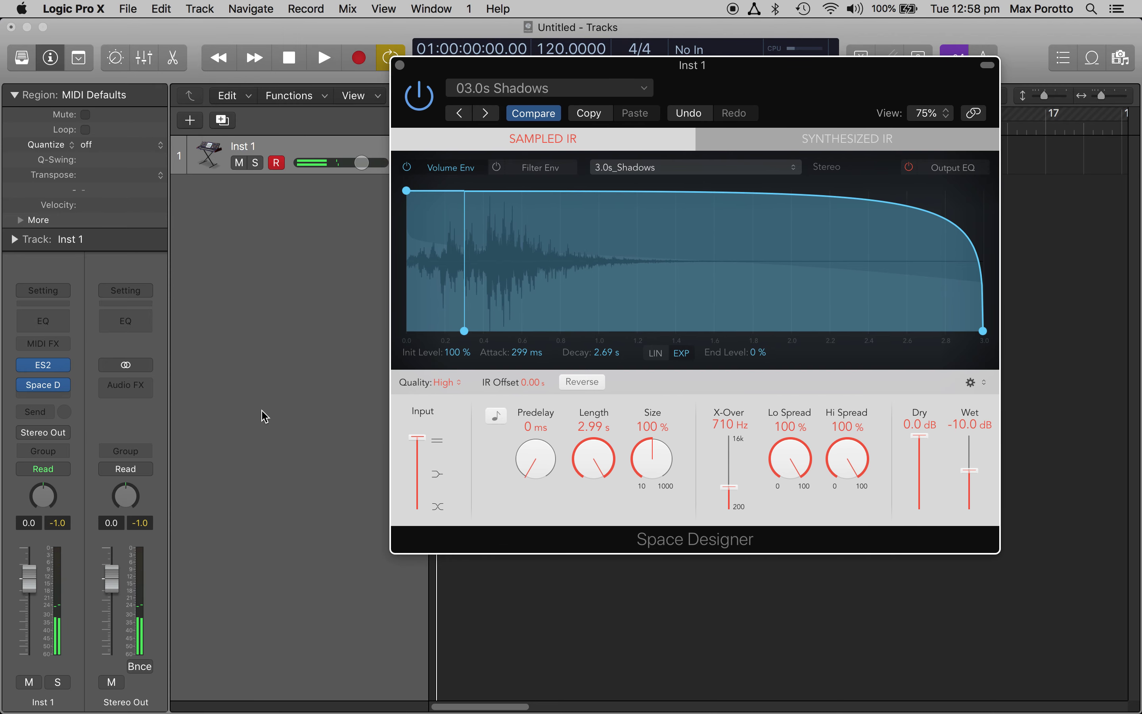
Step: Insert the stereo Step FX multi effect below Space Designer on Inst 1 and enlarge its window to 90%
click(52, 402)
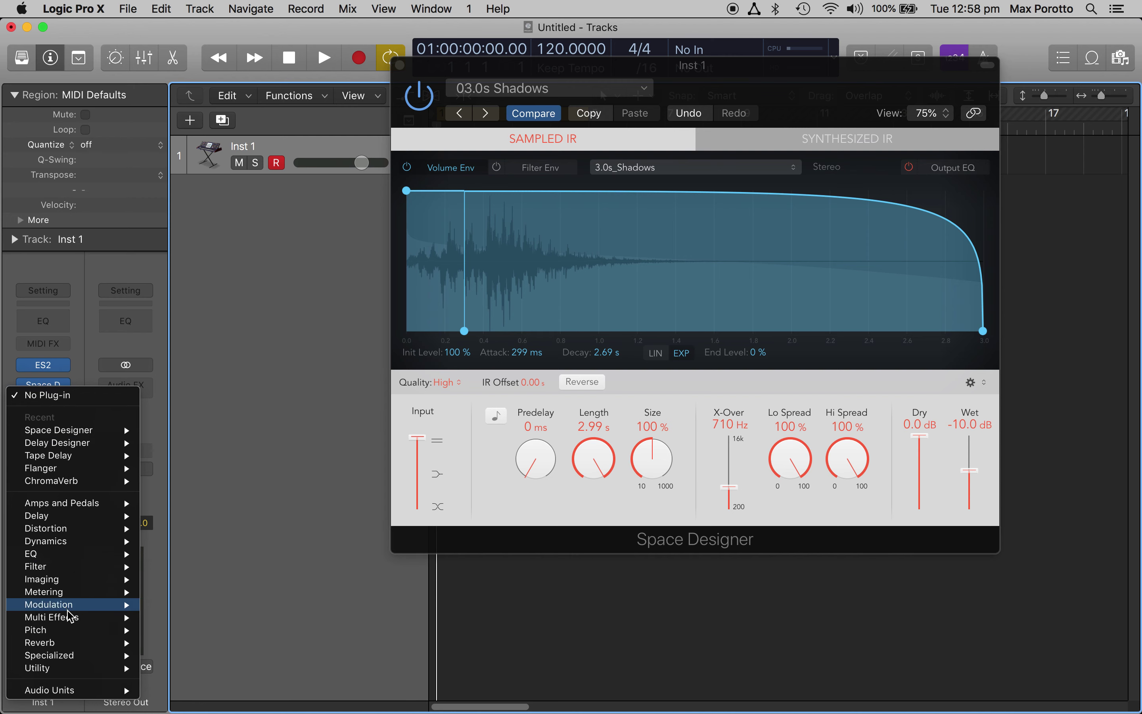
mouse_move(71, 617)
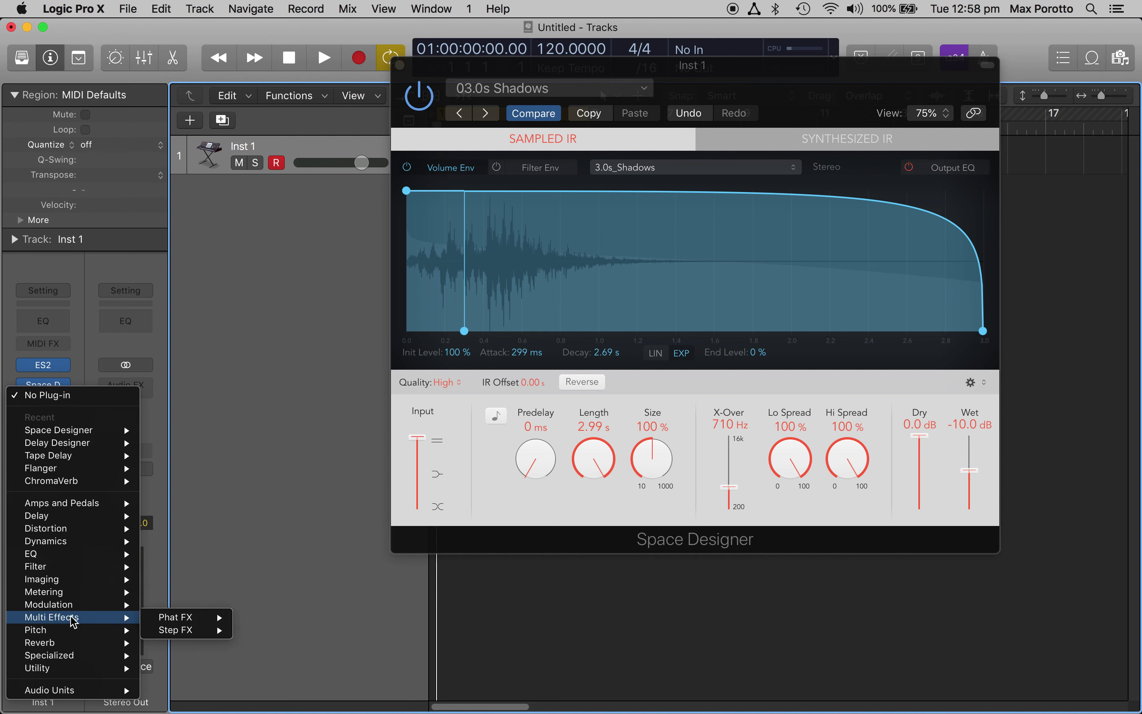
mouse_move(174, 635)
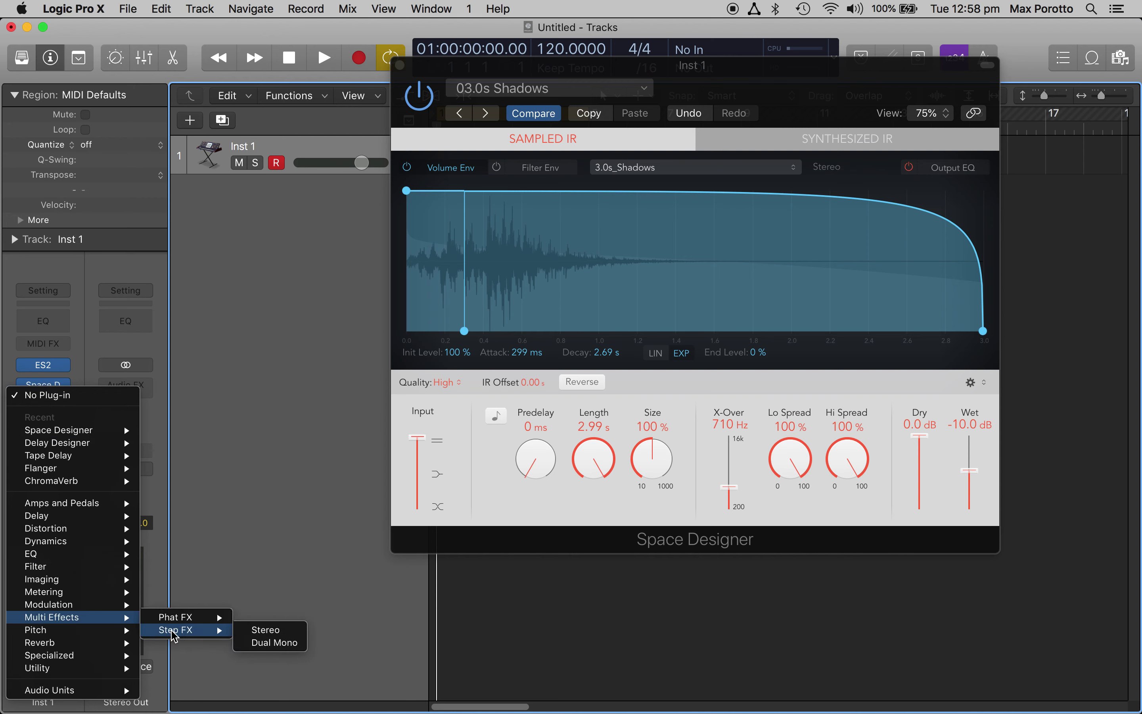
click(266, 630)
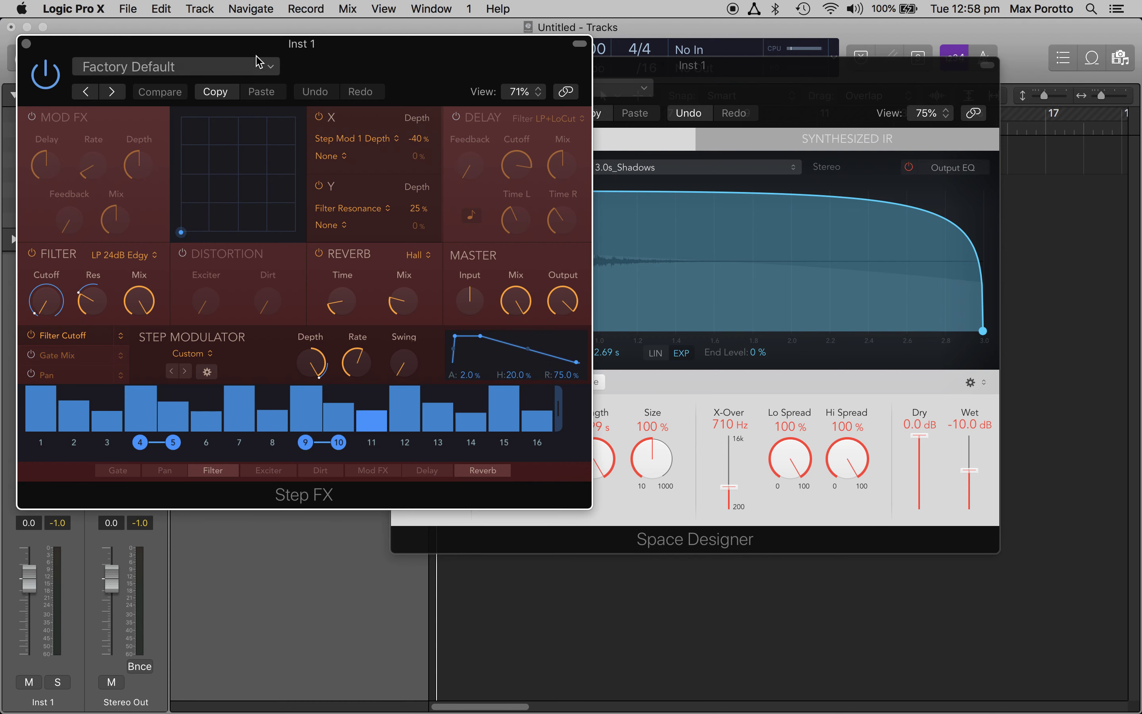
drag(357, 71, 443, 70)
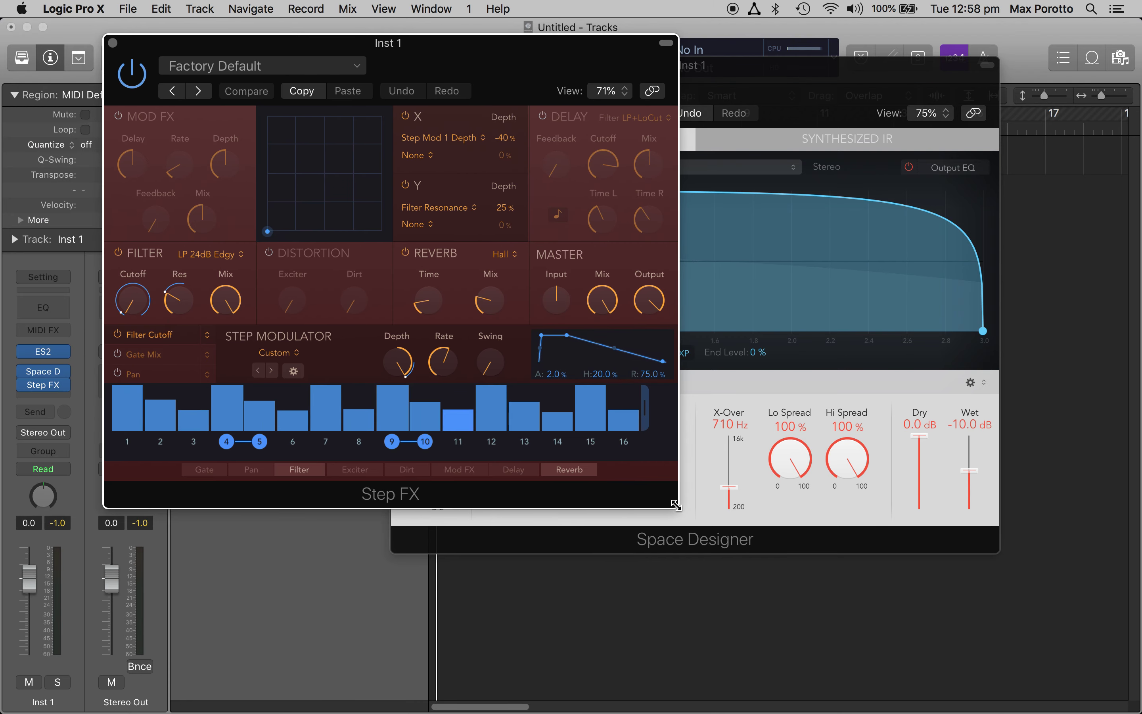
drag(675, 506, 816, 553)
drag(521, 70, 578, 77)
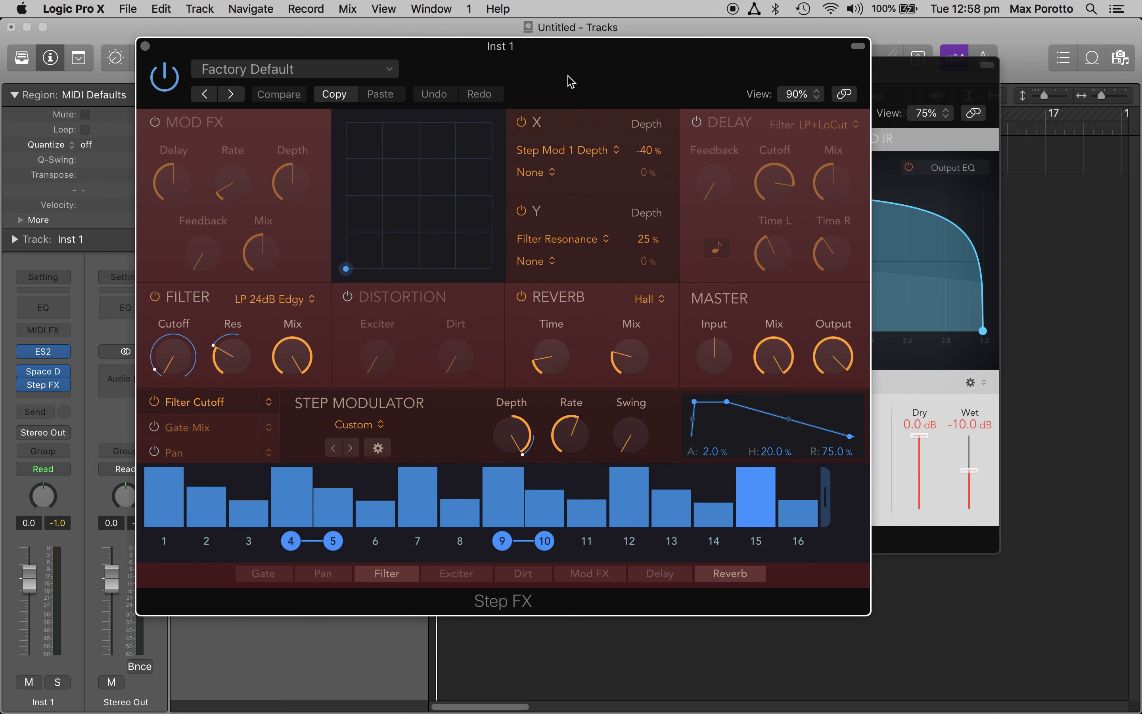
Step: Load the Simple Gated preset Chaos Gates in Step FX and try moving the XY pad's point
click(378, 75)
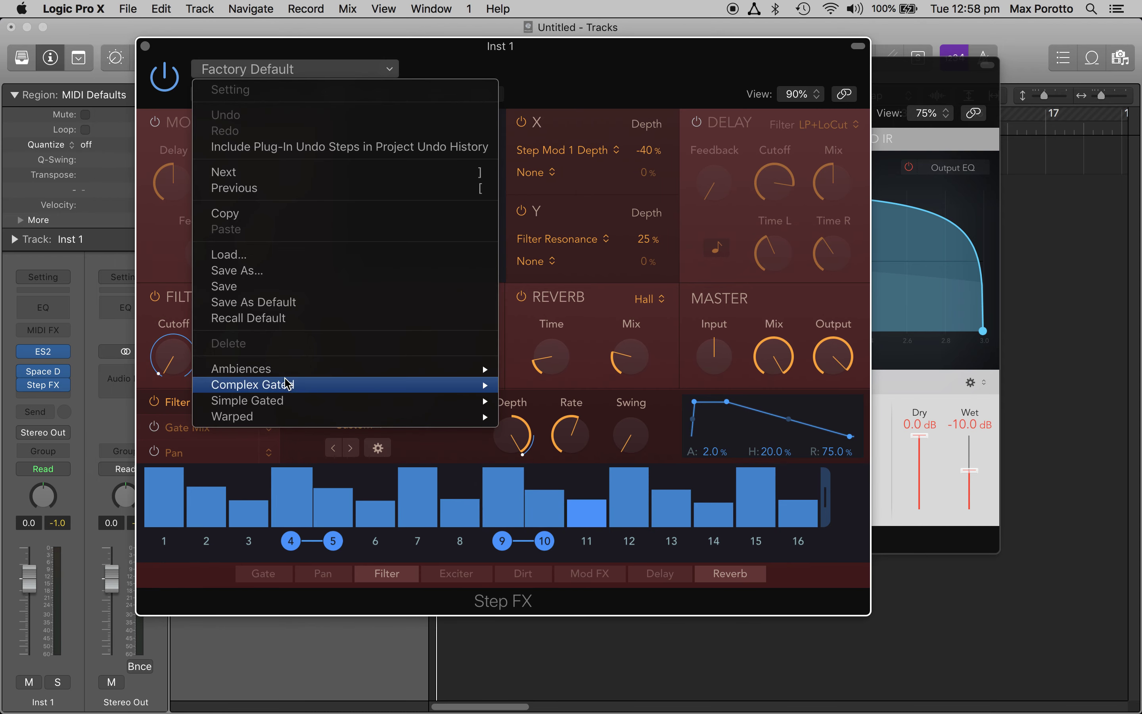
mouse_move(289, 401)
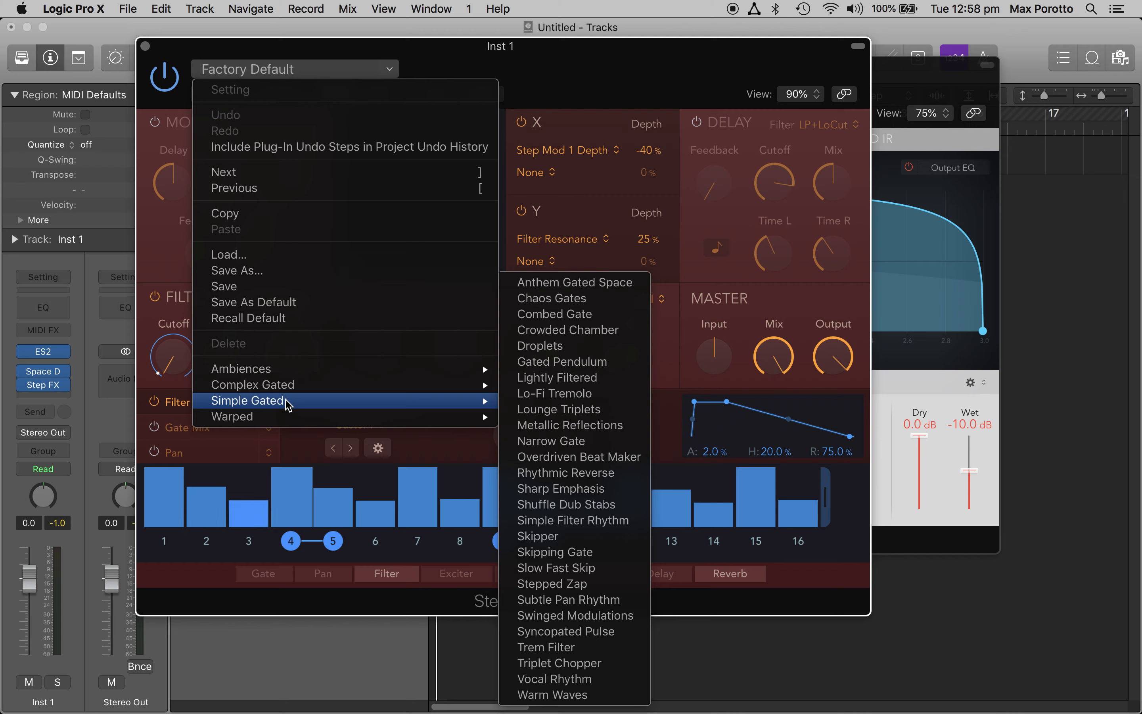
click(552, 298)
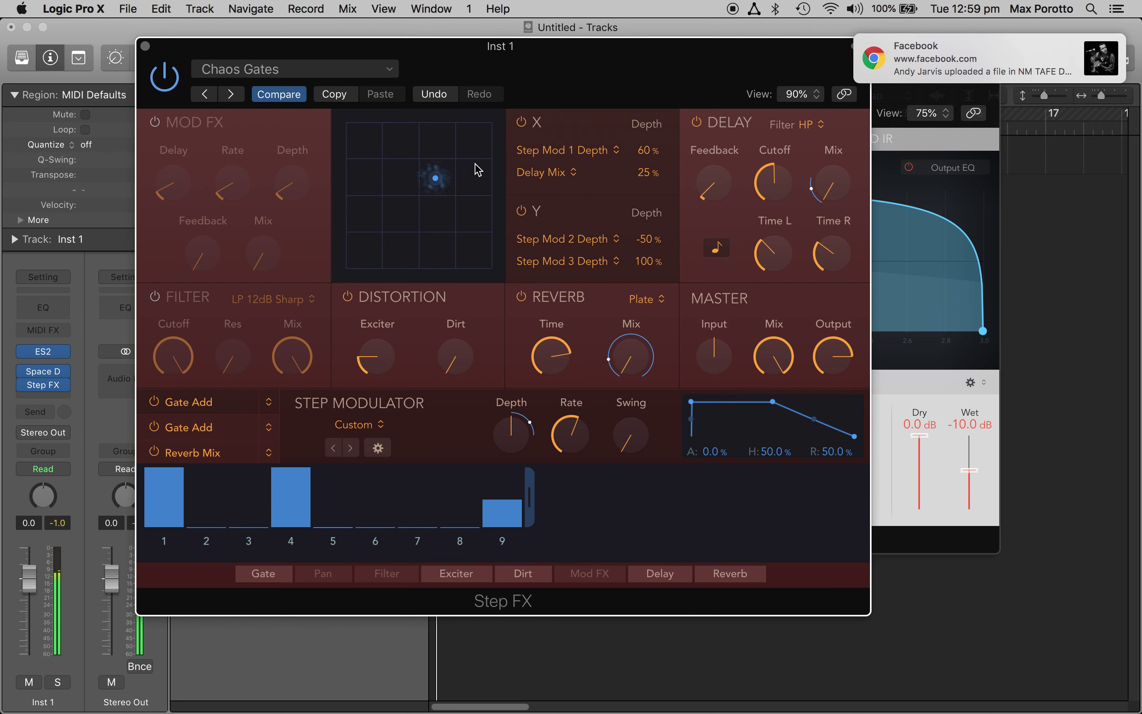
mouse_move(457, 163)
mouse_down()
mouse_move(420, 146)
mouse_move(379, 168)
mouse_move(357, 250)
mouse_move(469, 261)
mouse_up()
Step: Advance through the following Step FX presets to Gated Pendulum
click(231, 94)
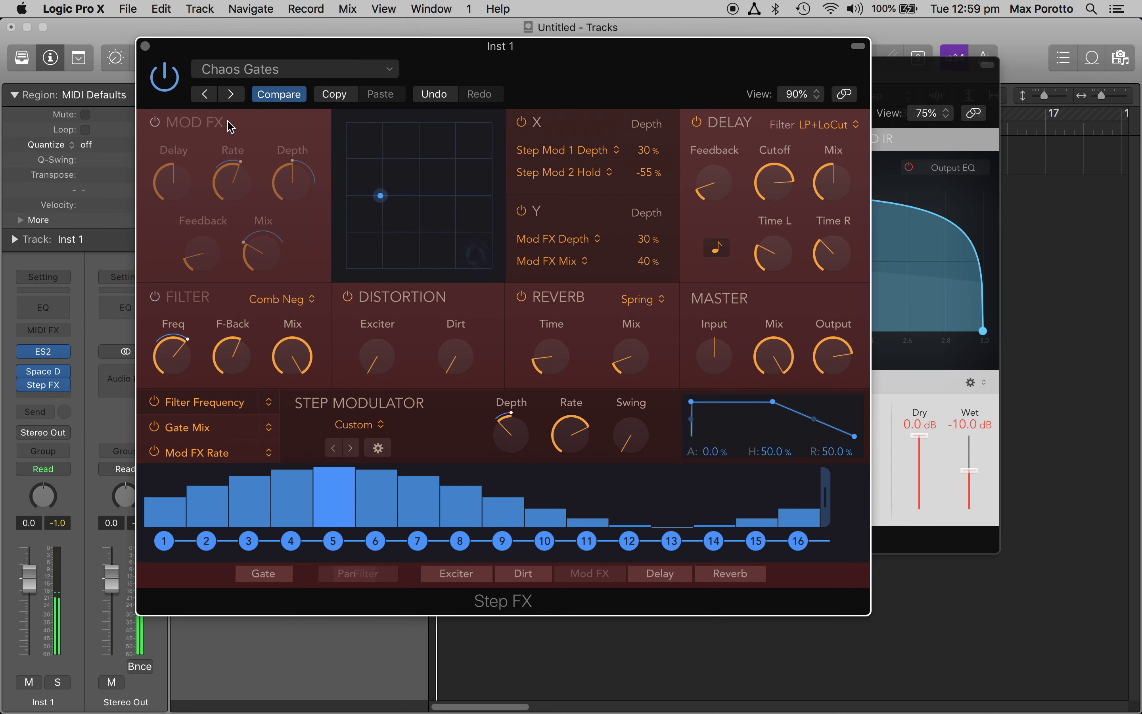
click(231, 98)
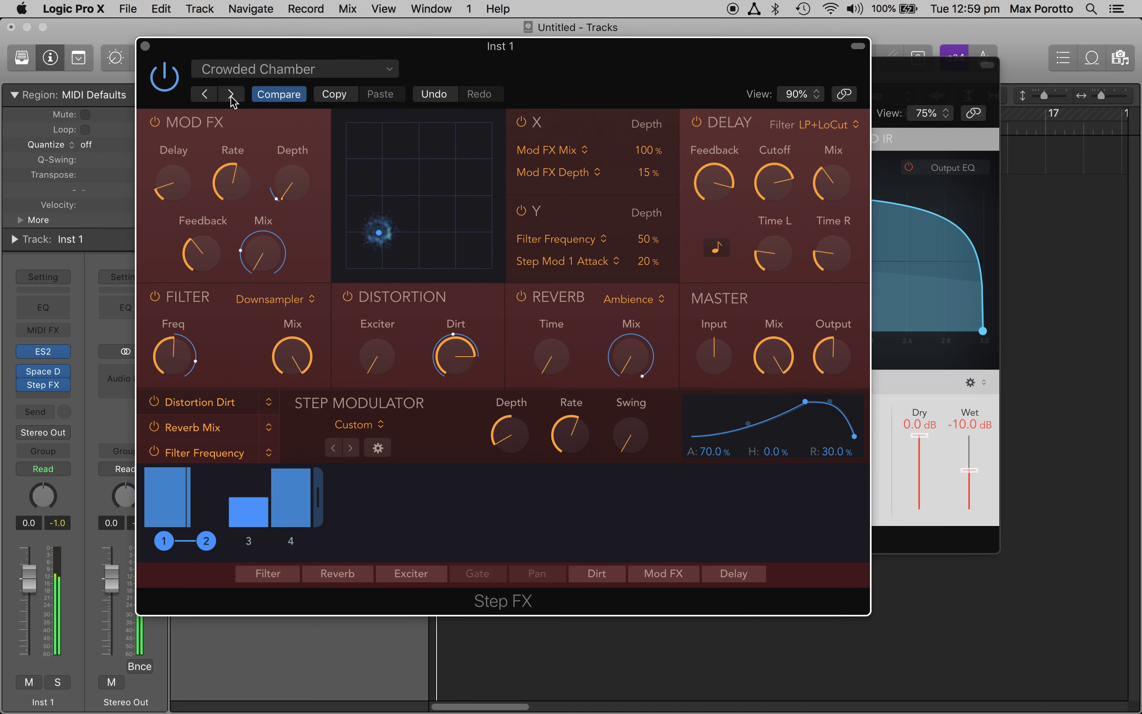
click(232, 97)
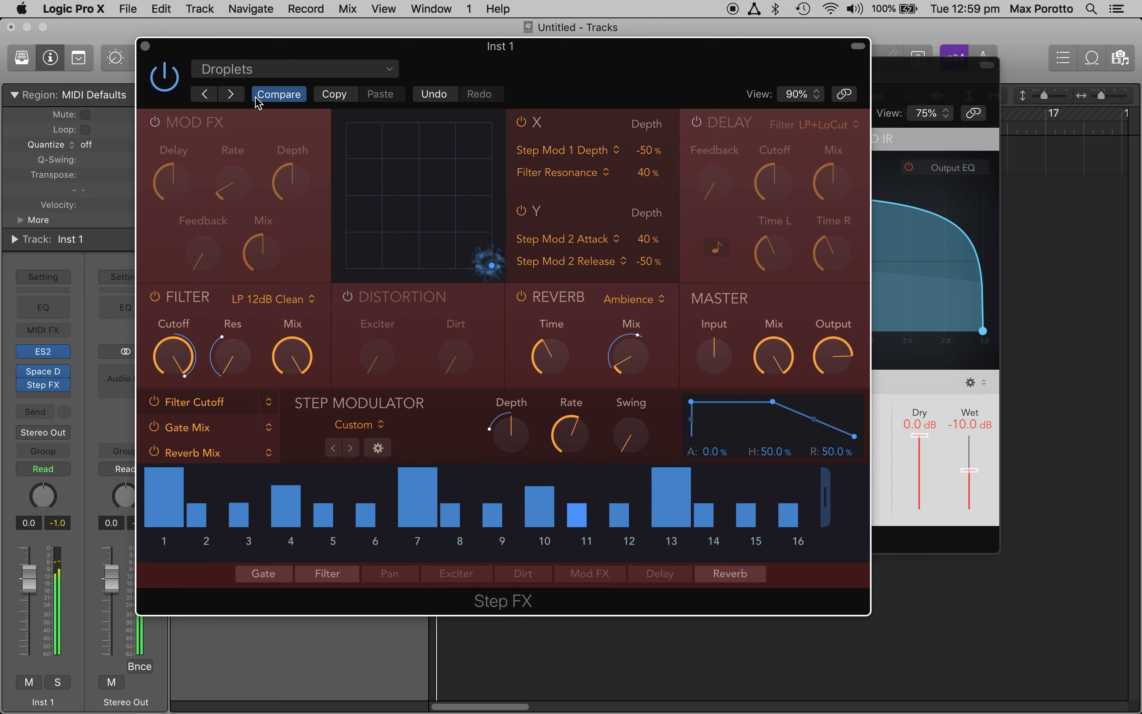
click(229, 96)
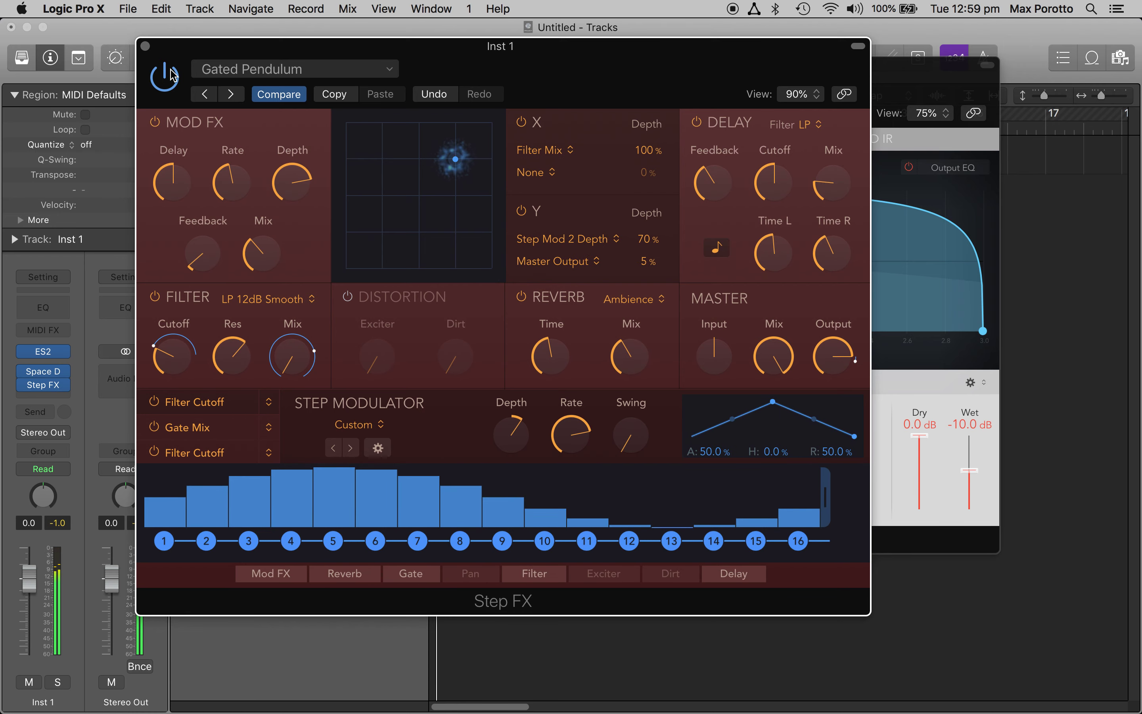
Step: Close the Step FX and Space Designer windows
click(145, 46)
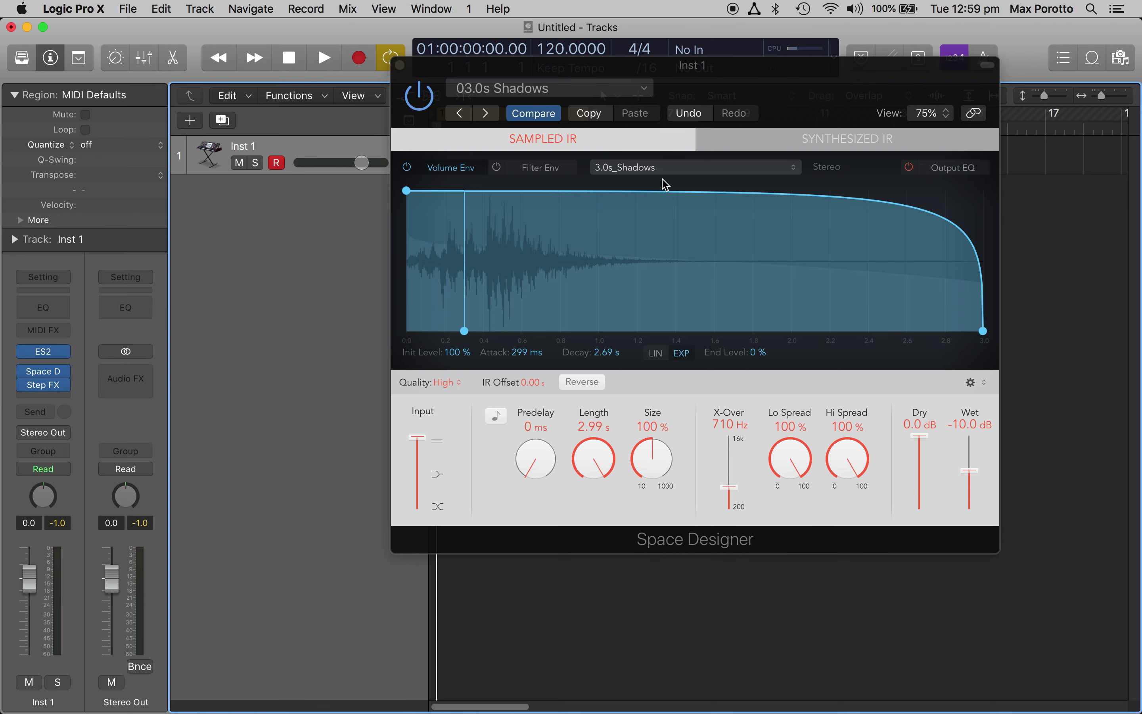
drag(866, 97, 898, 168)
click(433, 136)
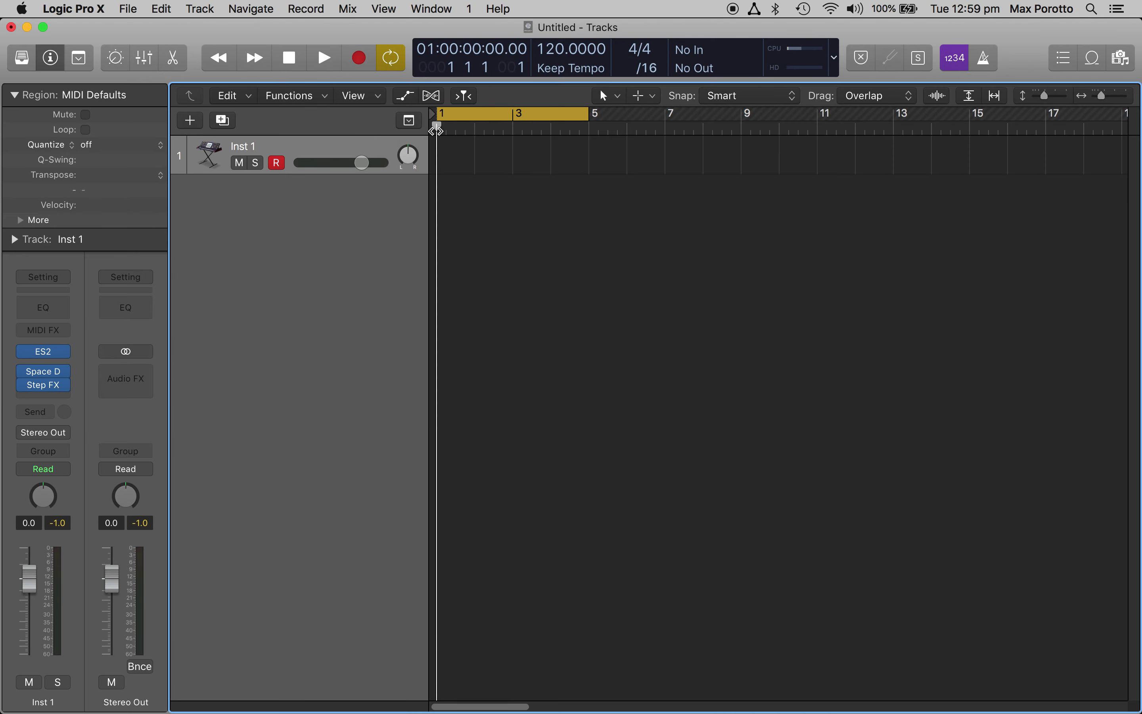